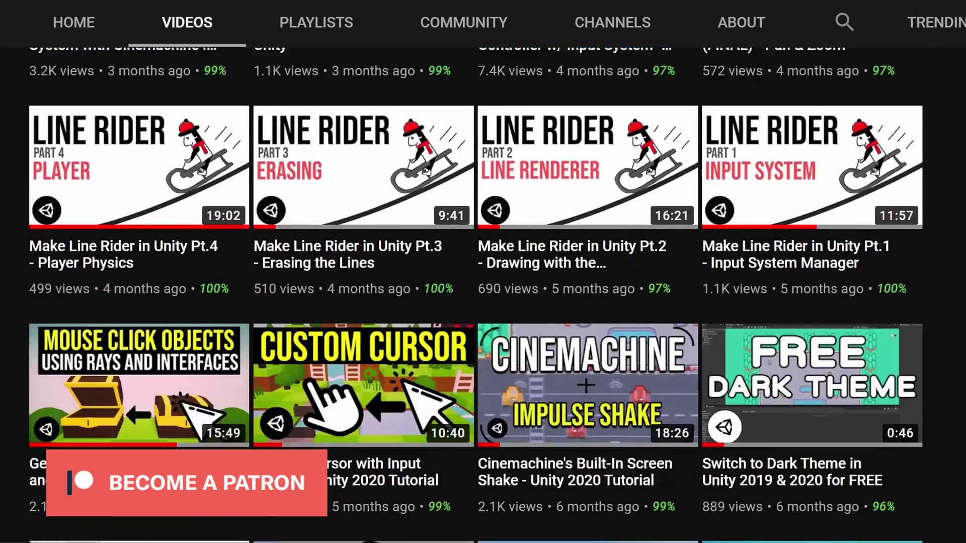
pyautogui.scroll(-14, 476, 295)
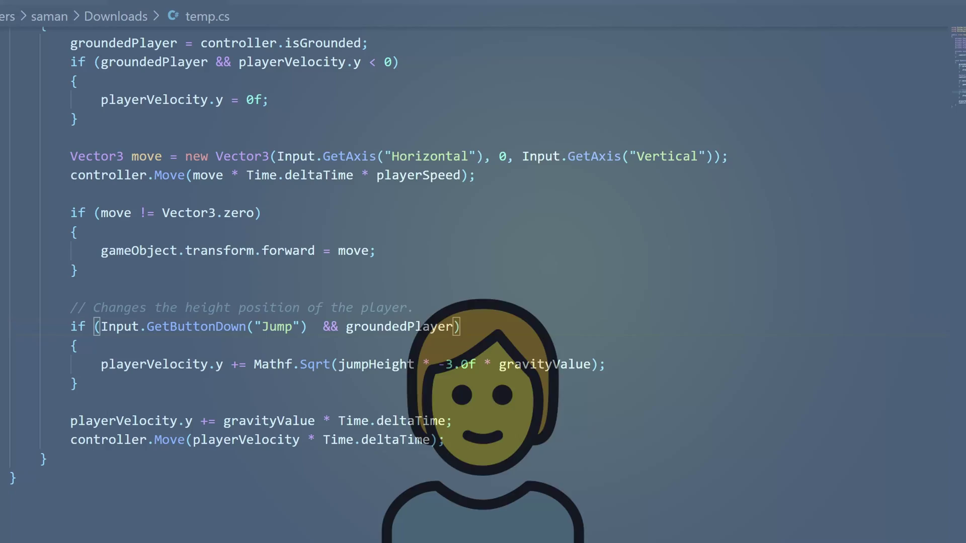
# - Insert "or anything the player wants?" in the jump condition and write "please manage the whole input system thank you" in the InputManager class
pyautogui.write('or anything the player wants?')
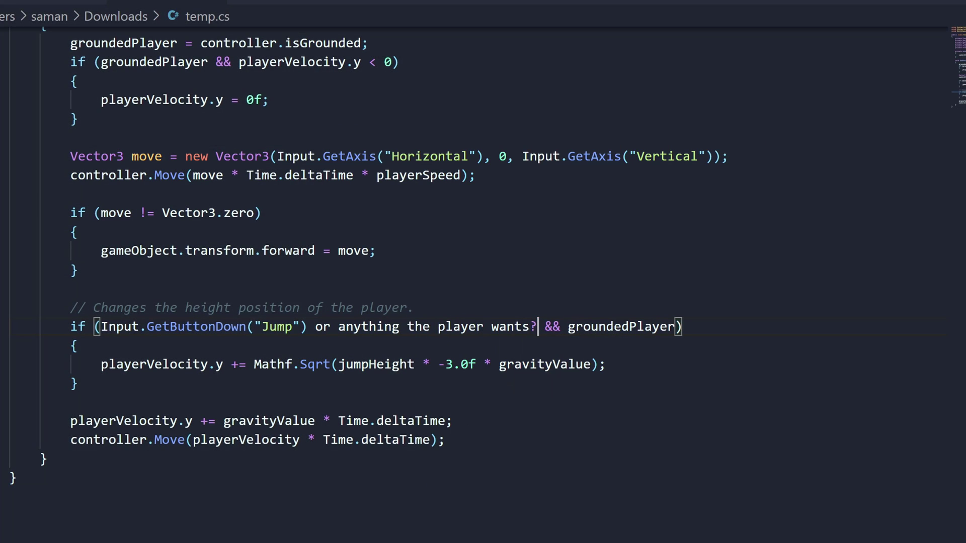
pyautogui.write('please manage the whole input ')
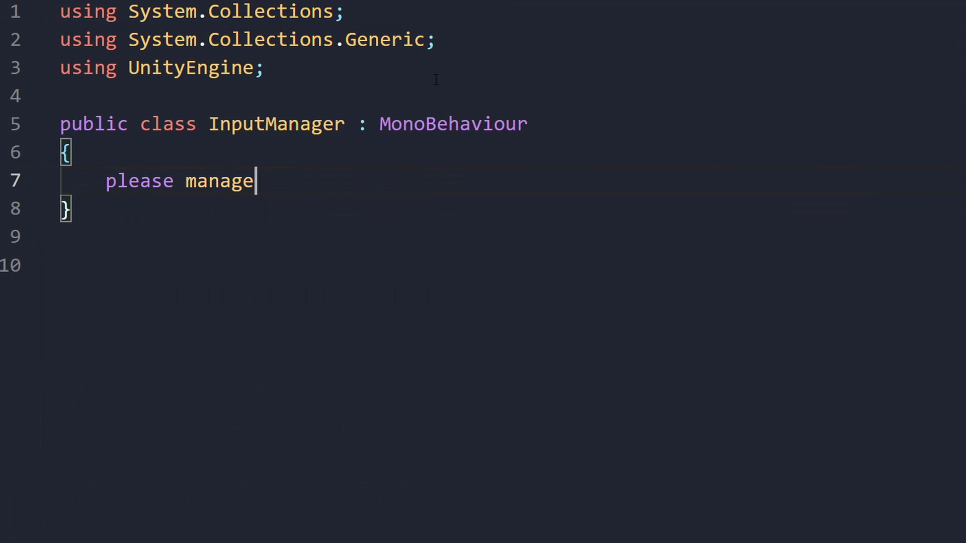
pyautogui.write('system thank you')
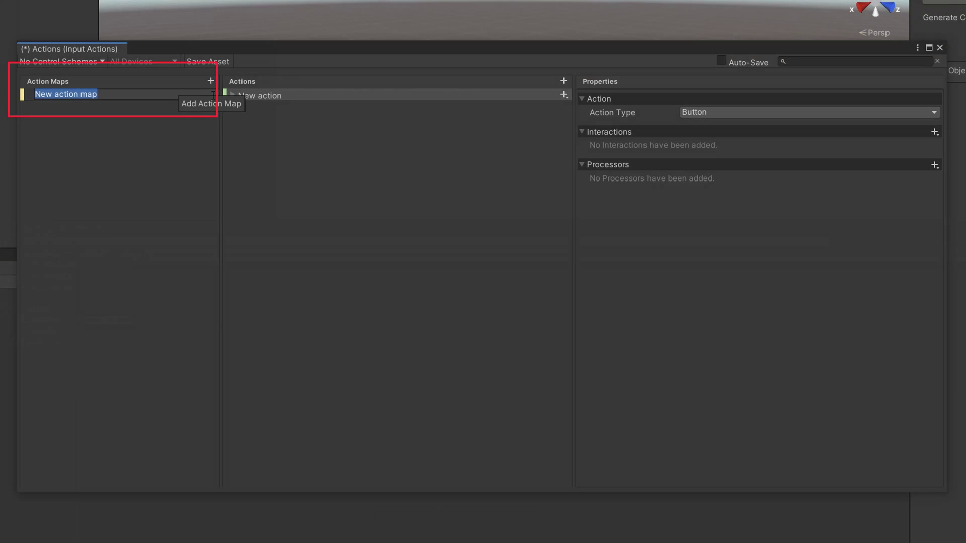
# - Name the new action map Land and rename its default action as Jump
pyautogui.write('Land')
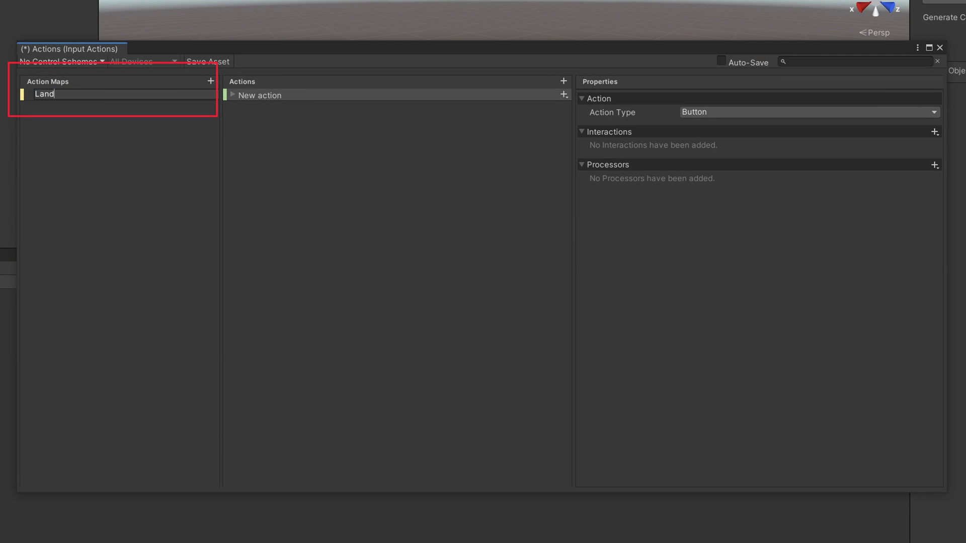
pyautogui.press('Return')
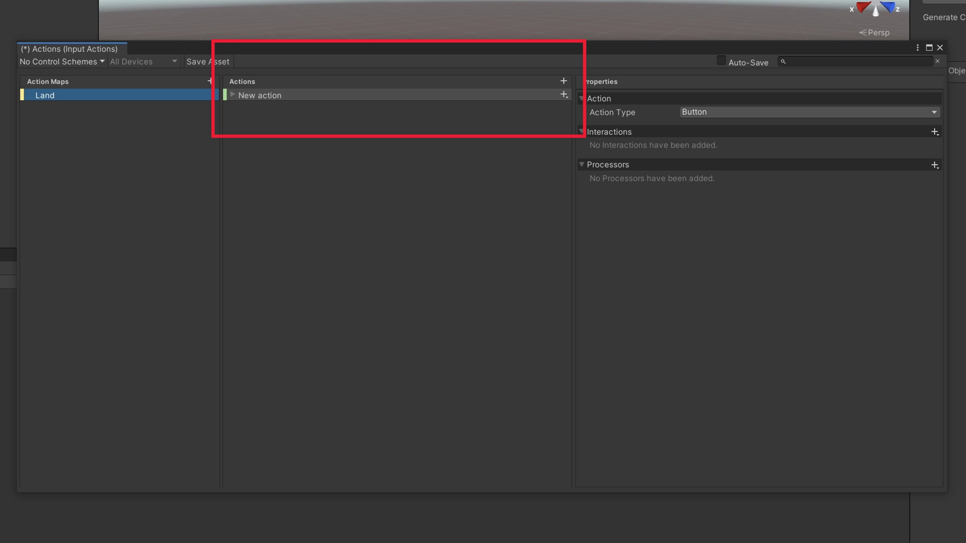
pyautogui.doubleClick(257, 94)
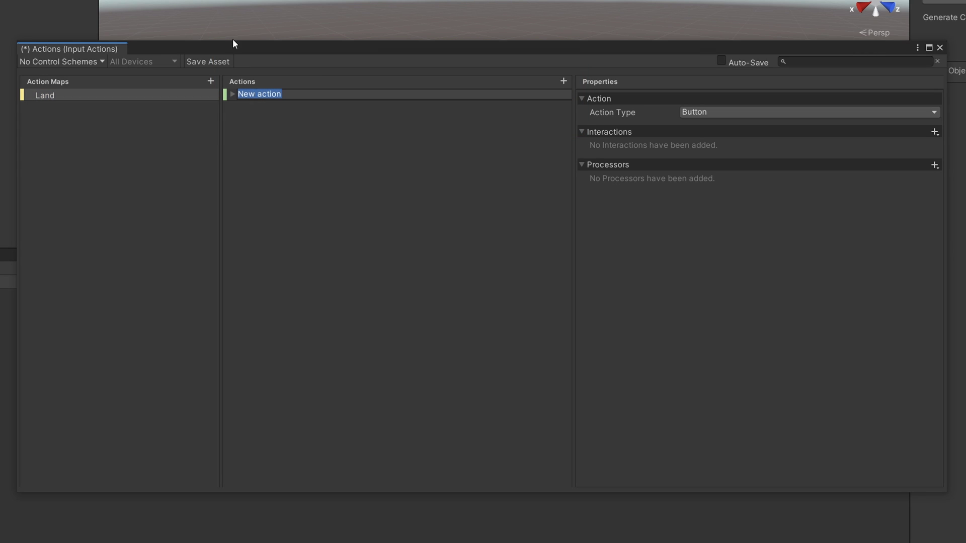
pyautogui.write('Jump')
pyautogui.press('Return')
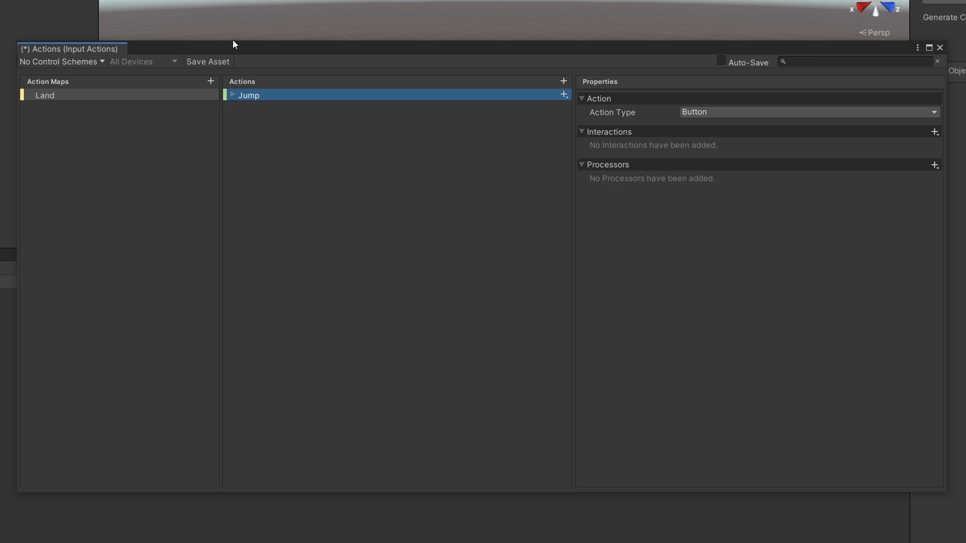
# - Expand the Jump action and assign Space [Keyboard] to its empty binding by listening for the input
pyautogui.click(233, 94)
pyautogui.click(523, 108)
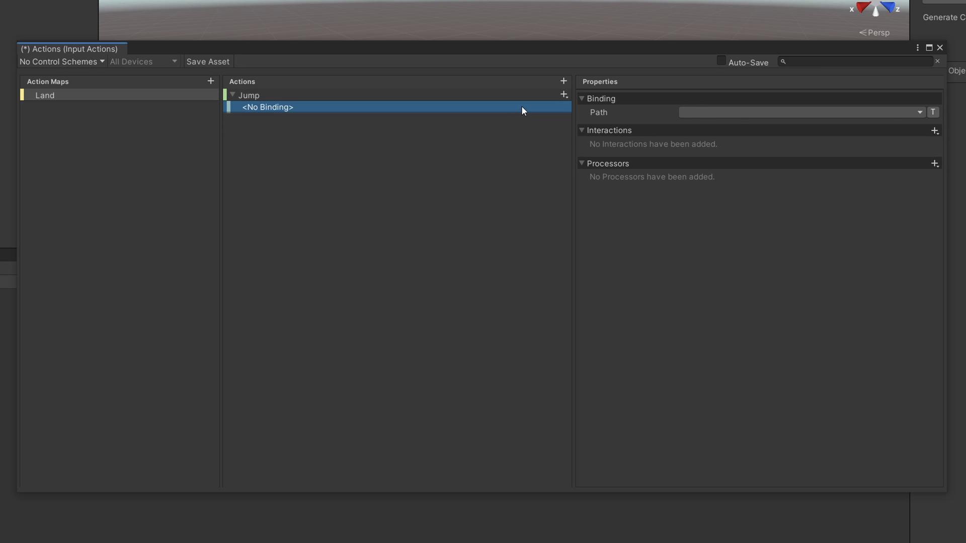
pyautogui.click(736, 113)
pyautogui.click(689, 127)
pyautogui.press('space')
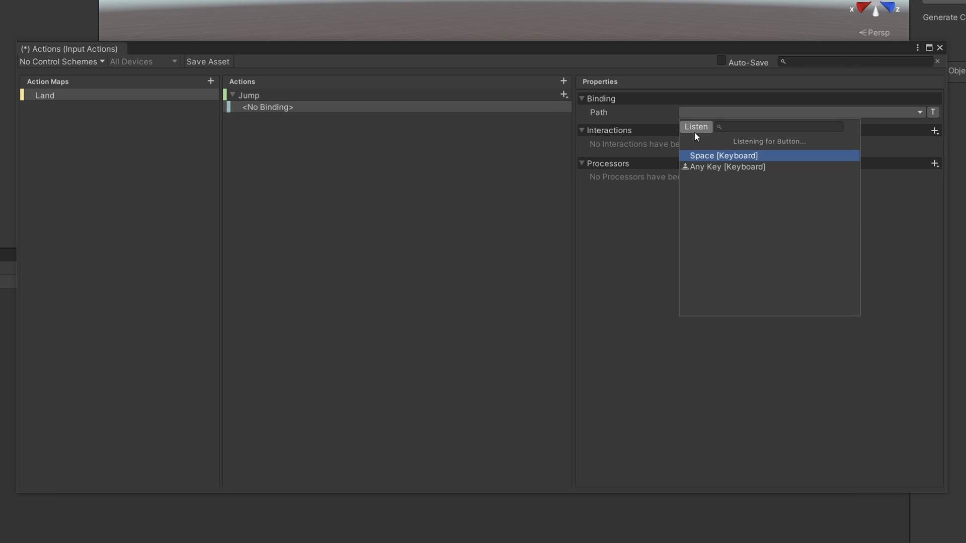
pyautogui.click(725, 156)
# - Add a second binding to the Jump action and set its path to Button South [Gamepad]
pyautogui.click(563, 94)
pyautogui.click(598, 97)
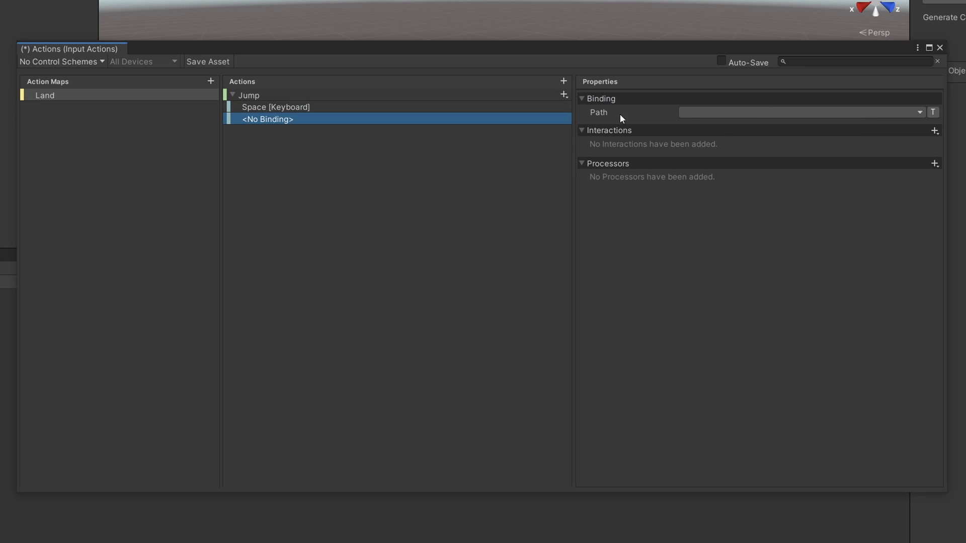
pyautogui.click(687, 114)
pyautogui.click(699, 170)
pyautogui.scroll(-6, 725, 192)
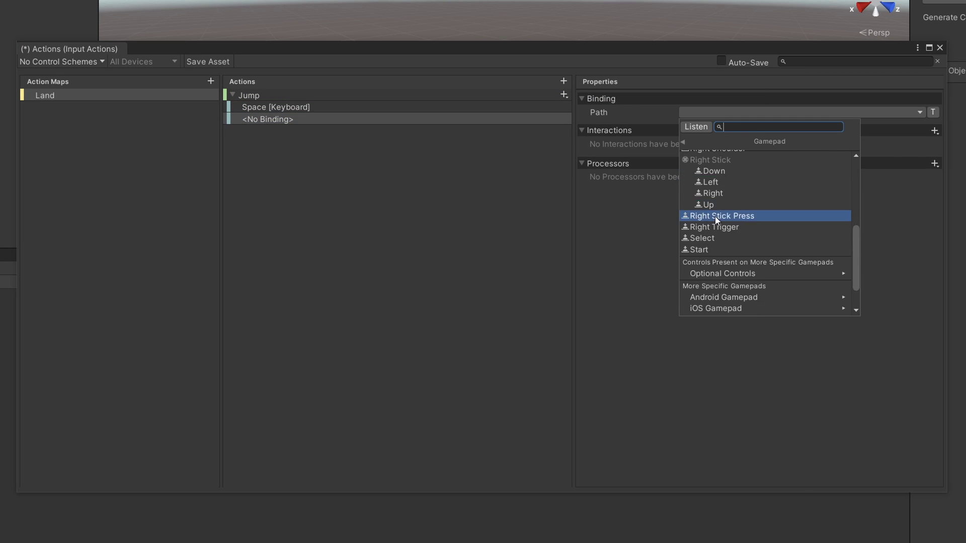
pyautogui.scroll(4, 750, 221)
pyautogui.scroll(3, 744, 201)
pyautogui.click(738, 179)
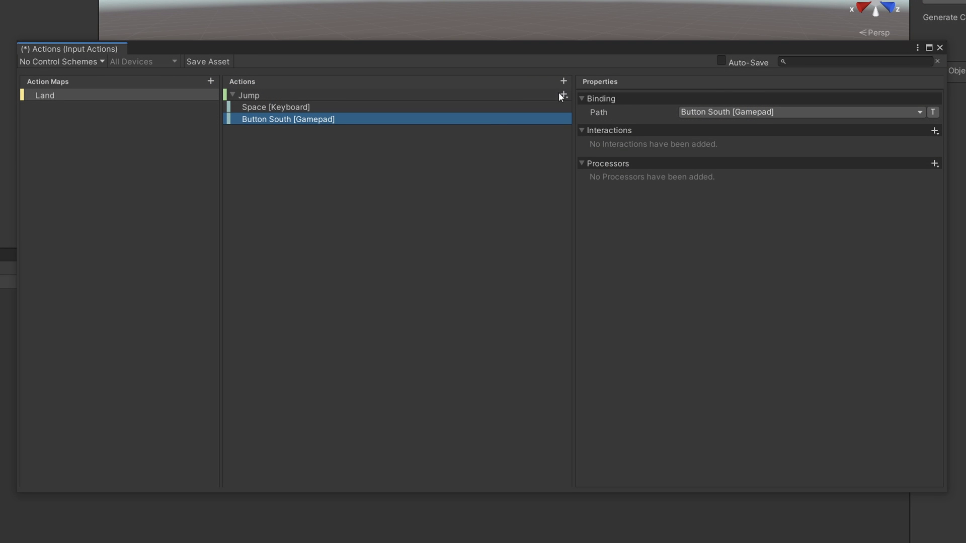
# - Add a third binding to the Jump action and set its path to Press [Touchscreen]
pyautogui.click(560, 94)
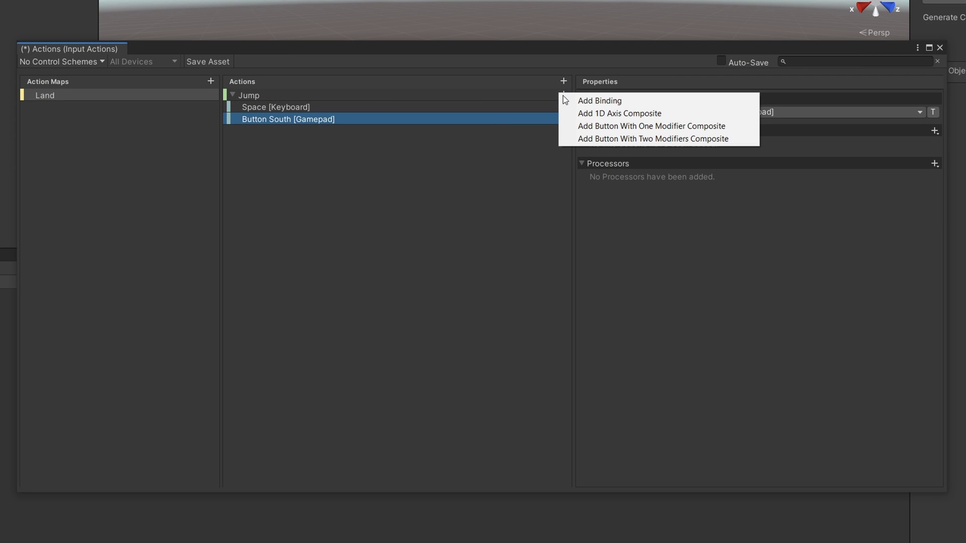
pyautogui.click(564, 100)
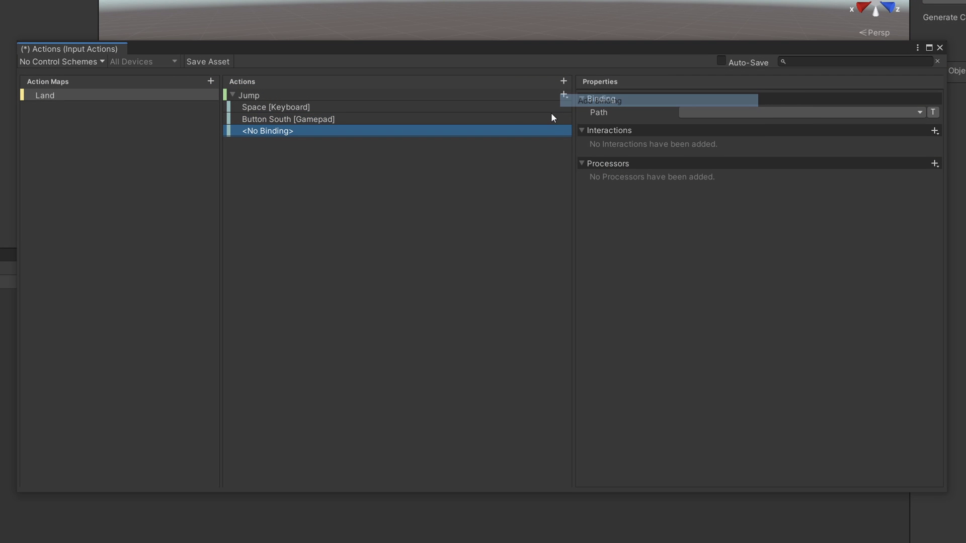
pyautogui.click(690, 117)
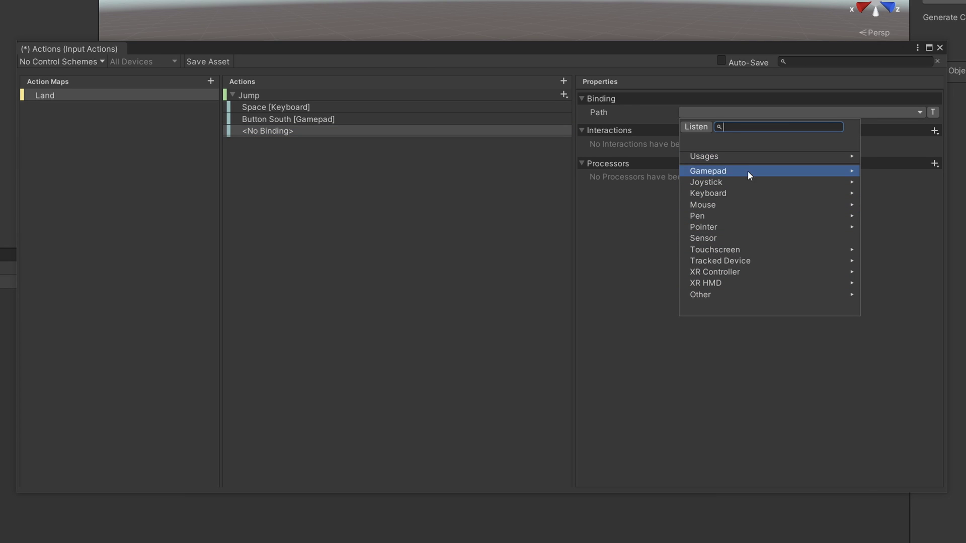
pyautogui.click(737, 295)
pyautogui.click(698, 141)
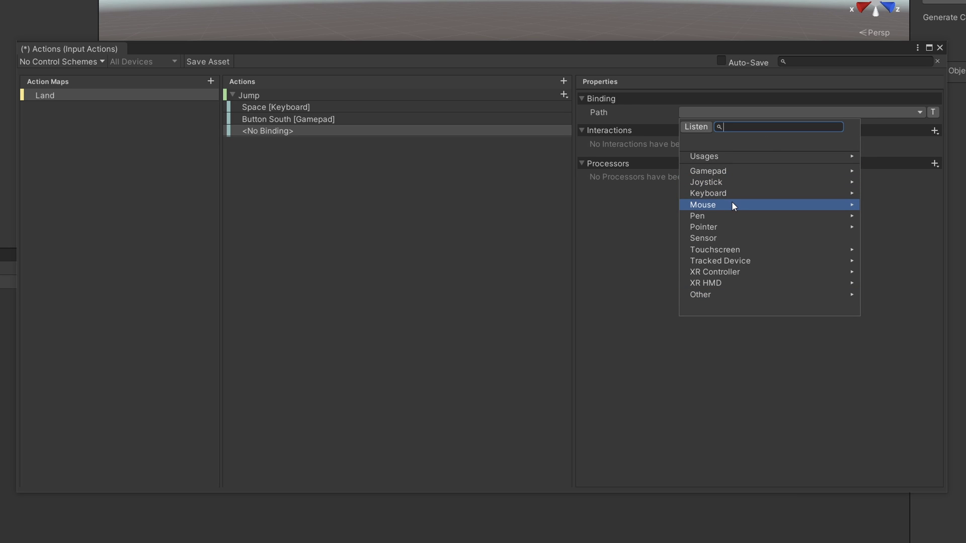
pyautogui.click(714, 250)
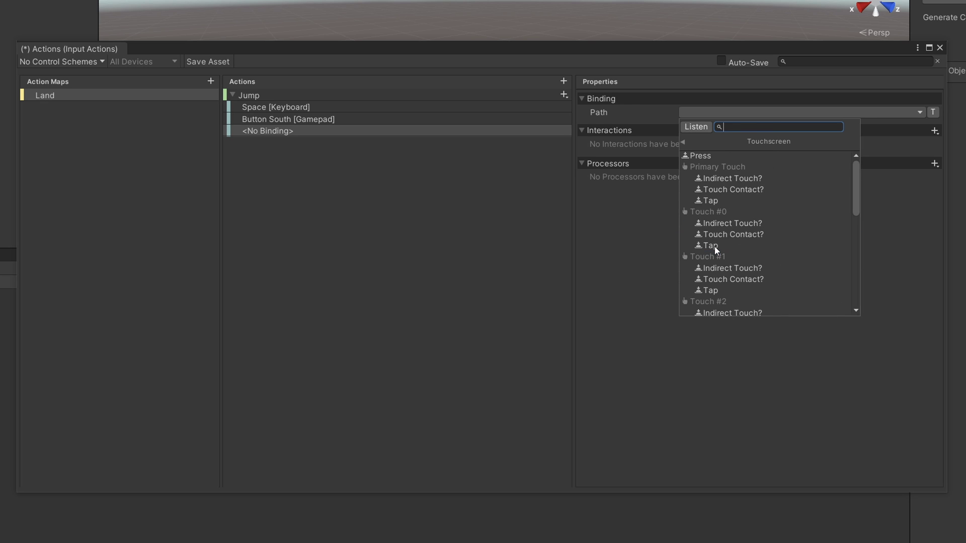
pyautogui.click(704, 158)
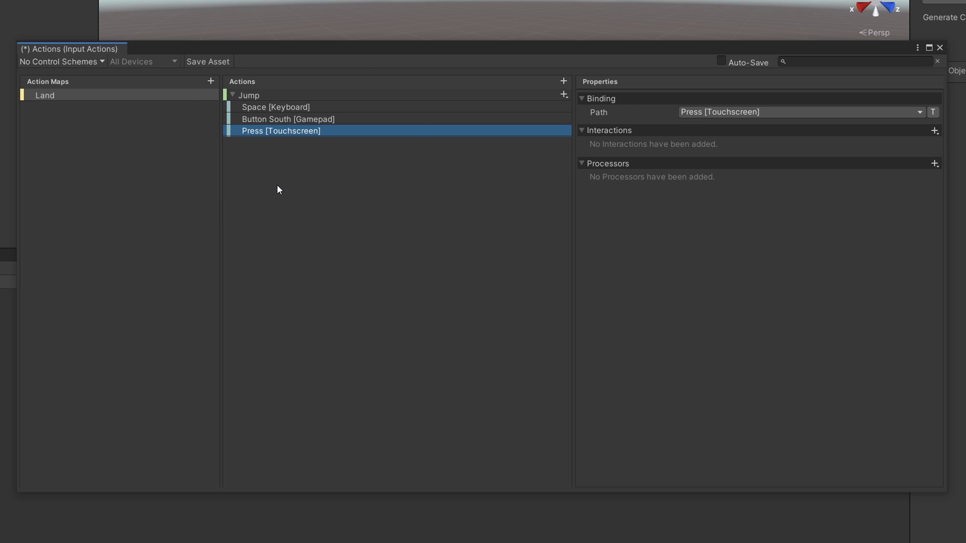
# - Add a fourth binding to the Jump action and set its path to A [Xbox Controller]
pyautogui.click(258, 98)
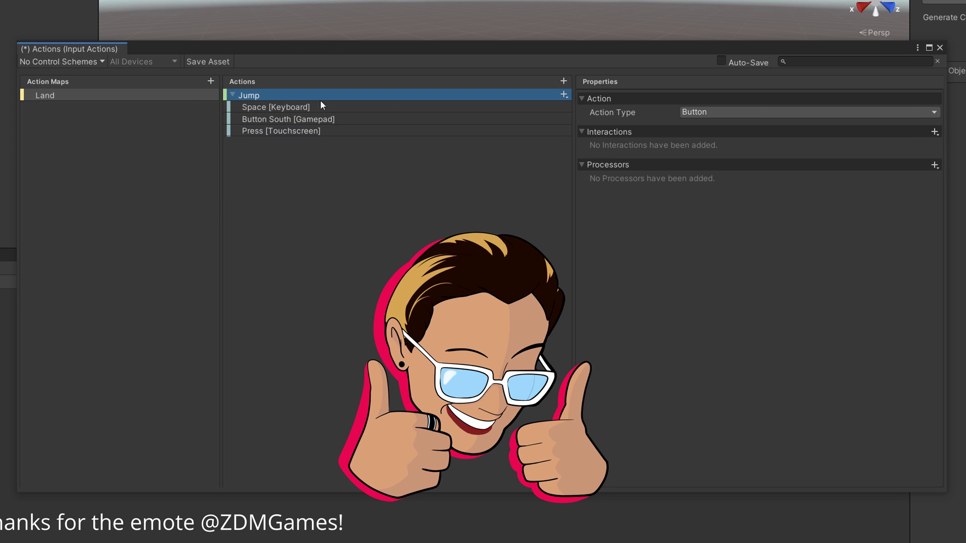
pyautogui.click(564, 94)
pyautogui.click(610, 100)
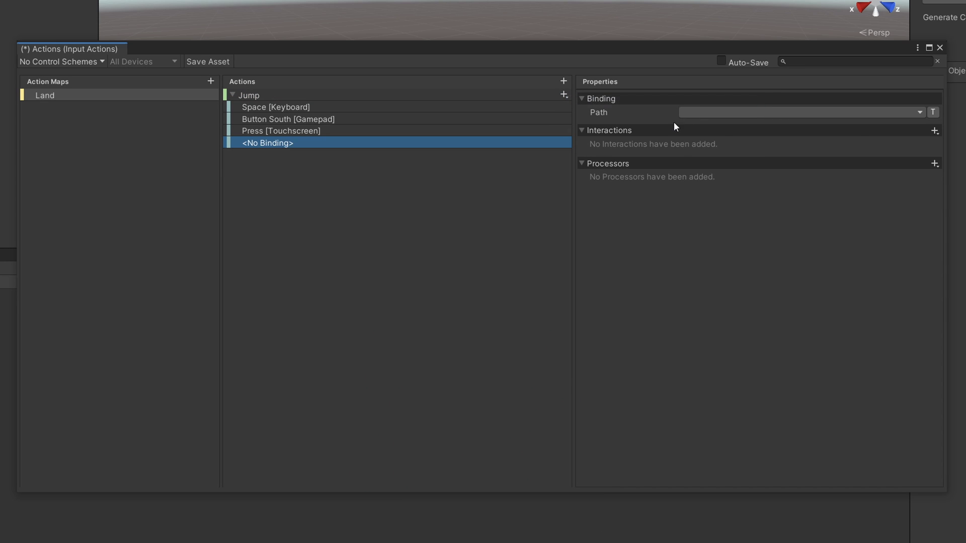
pyautogui.click(704, 112)
pyautogui.write('play')
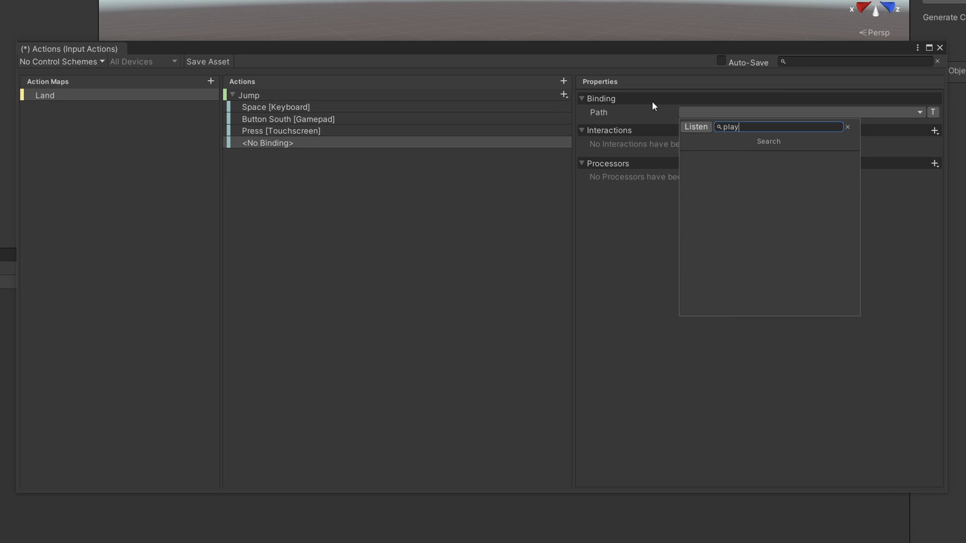
pyautogui.hotkey('ctrl', 'a')
pyautogui.write('a')
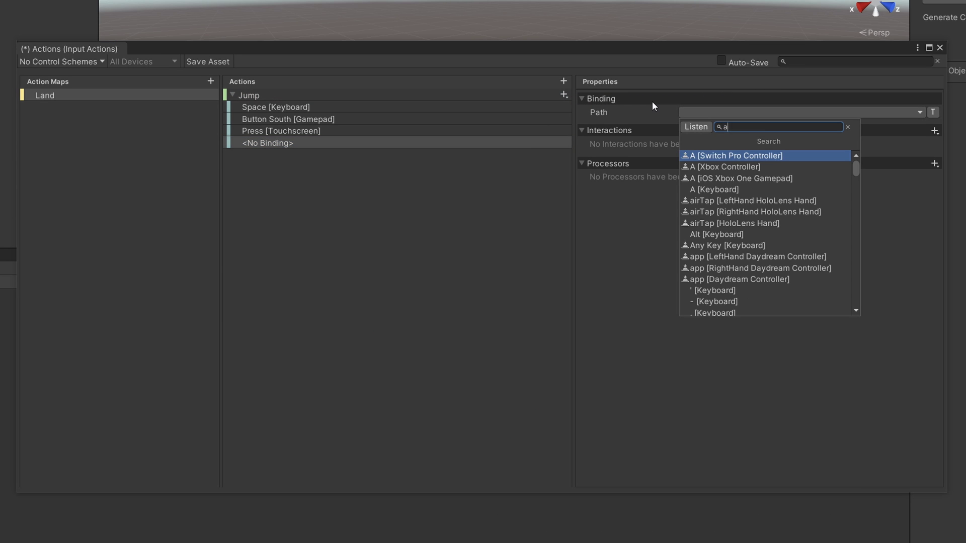
pyautogui.click(730, 167)
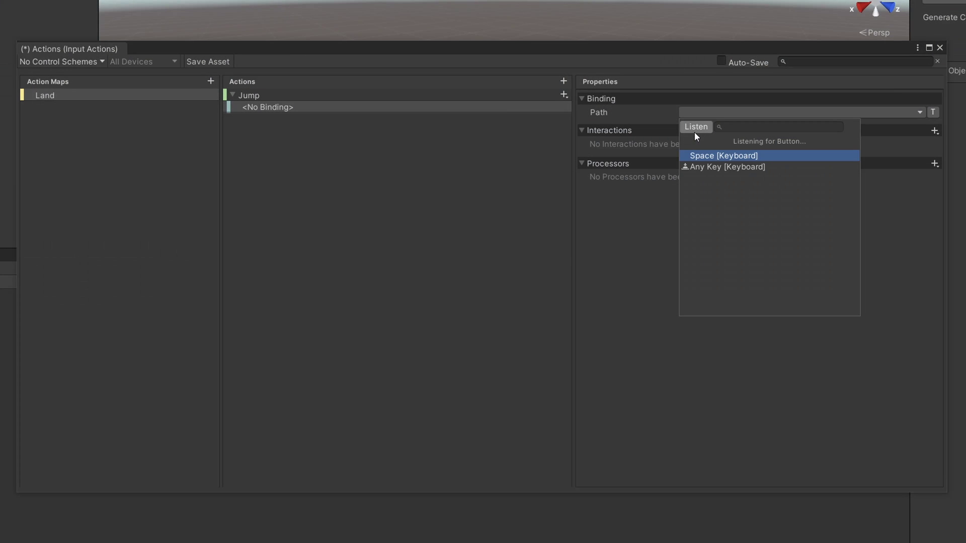
# - Assign Space [Keyboard] to Jump's empty binding, and add another binding with the Gamepad controls opened for its path
pyautogui.click(727, 155)
pyautogui.click(563, 95)
pyautogui.click(584, 97)
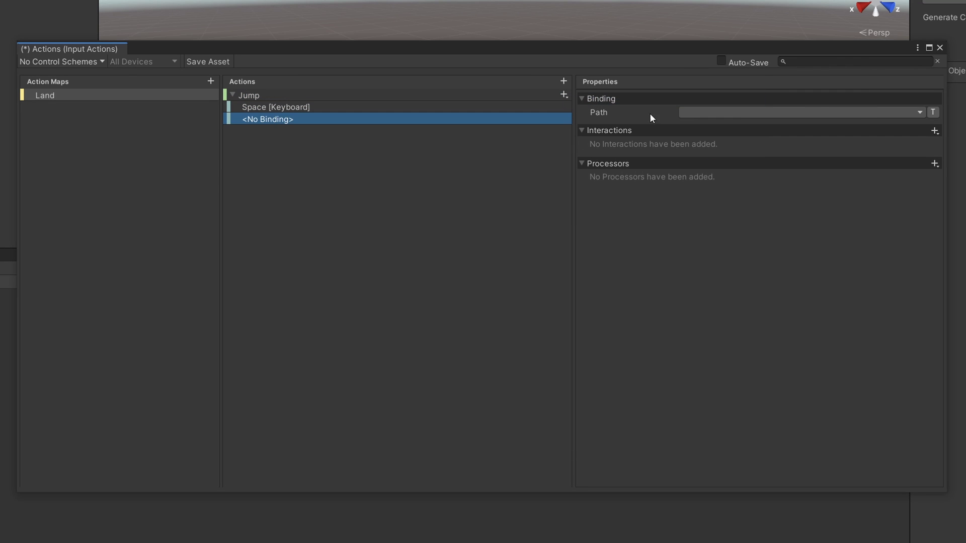
pyautogui.click(684, 112)
pyautogui.click(729, 170)
pyautogui.scroll(-5, 725, 186)
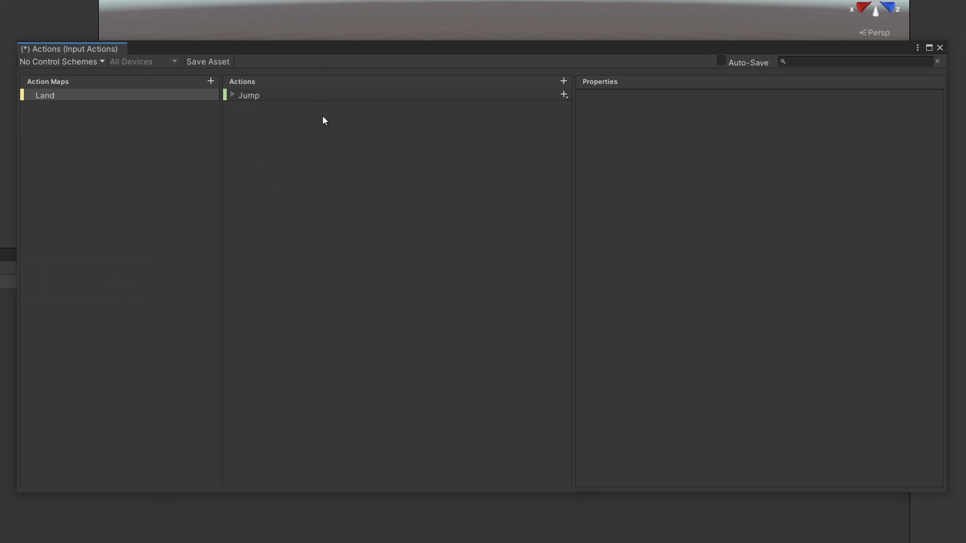
# - Set the Jump action's type to Value and show the control types available for it
pyautogui.click(324, 97)
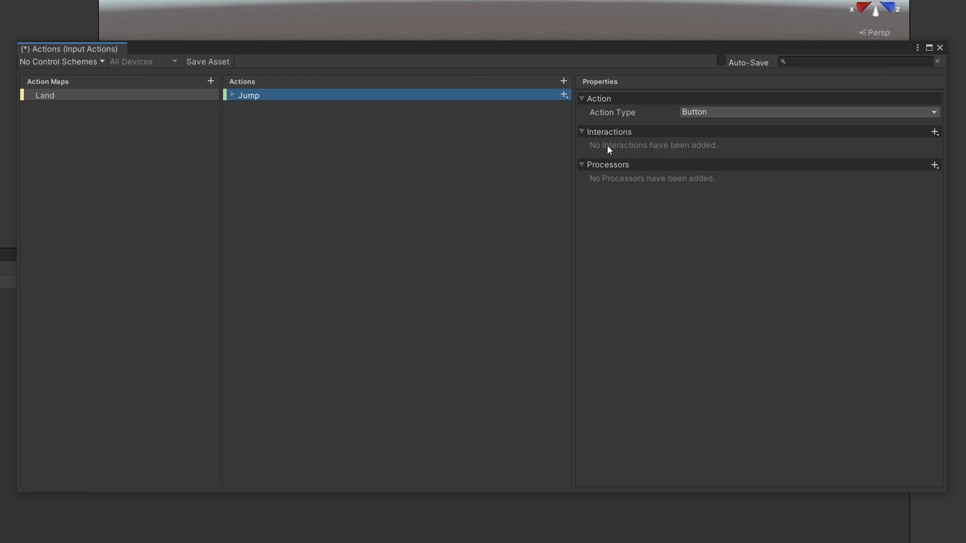
pyautogui.click(704, 116)
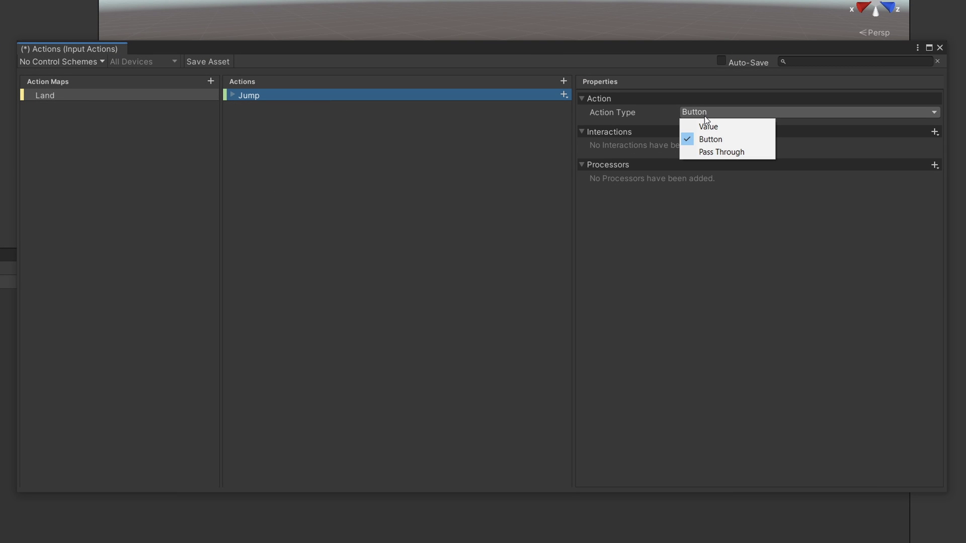
pyautogui.click(731, 126)
pyautogui.click(727, 126)
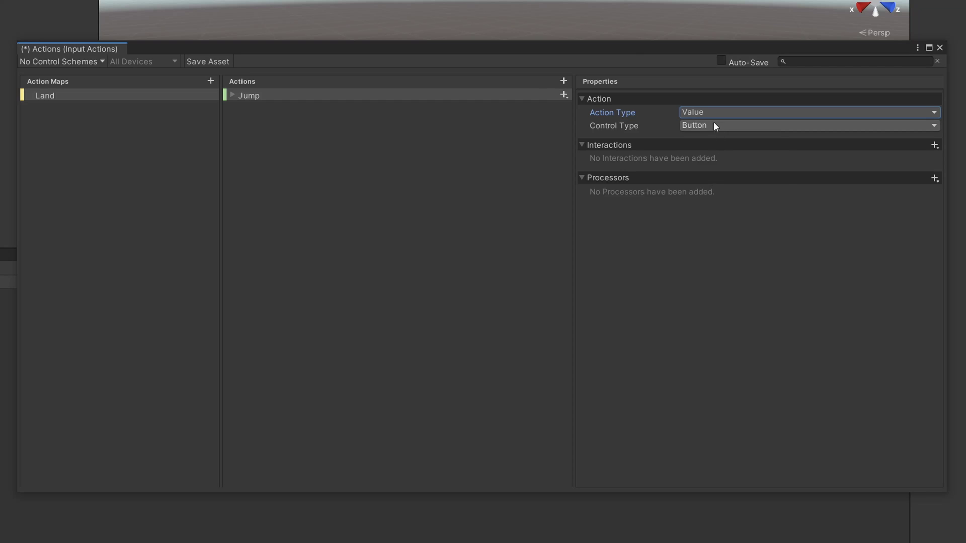
pyautogui.click(716, 126)
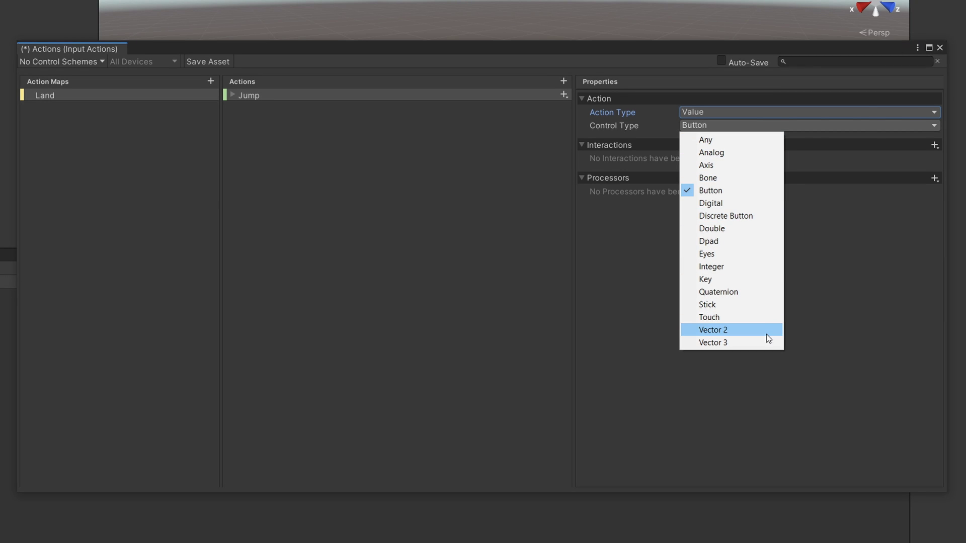
# - Add a Value action named Move and set its control type to Vector 2
pyautogui.click(564, 82)
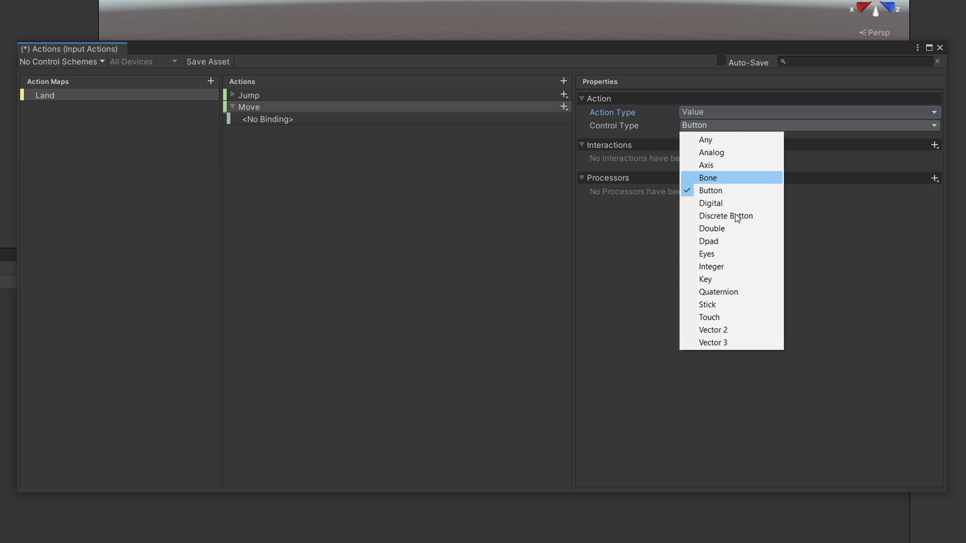
pyautogui.click(725, 330)
# - Add a 2D Vector composite to the Move action and name it WASD
pyautogui.click(564, 107)
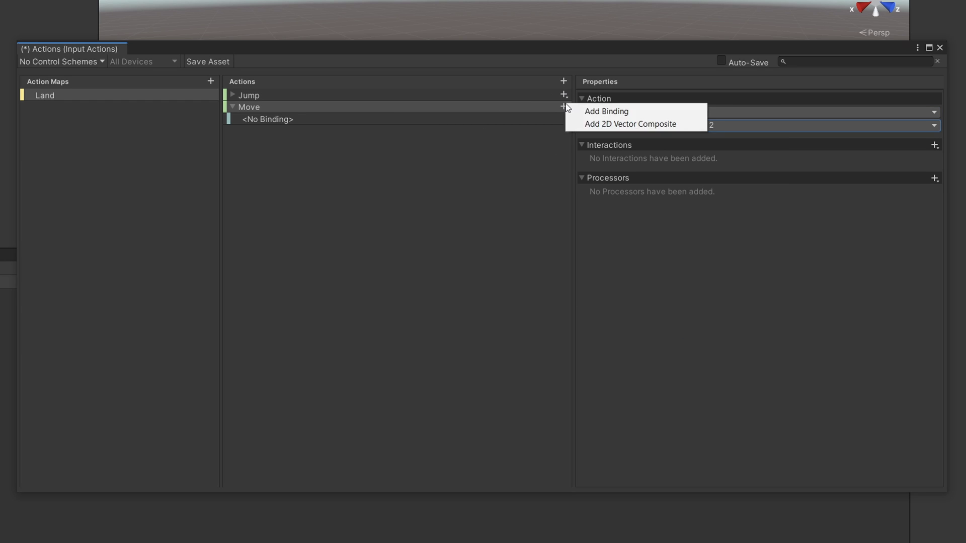
pyautogui.click(577, 124)
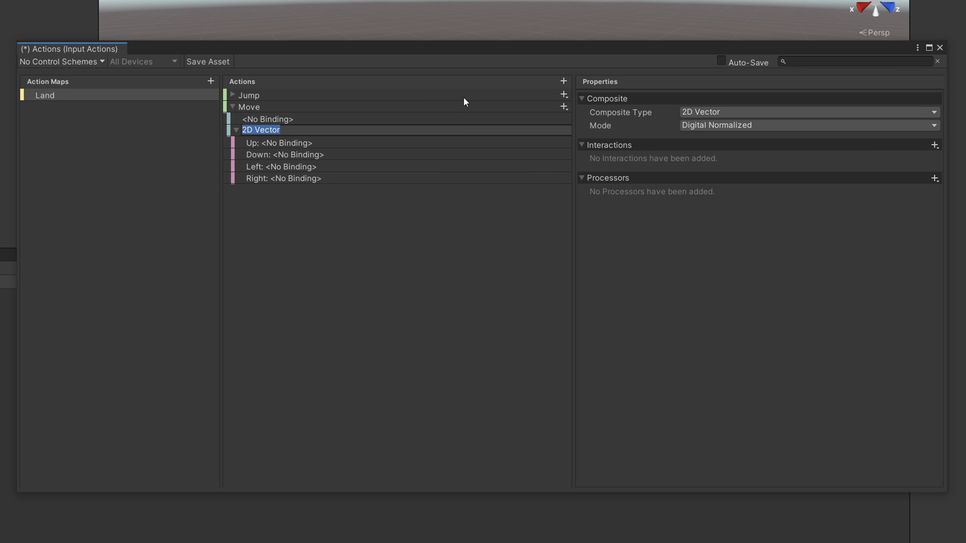
pyautogui.write('WASD')
pyautogui.press('Return')
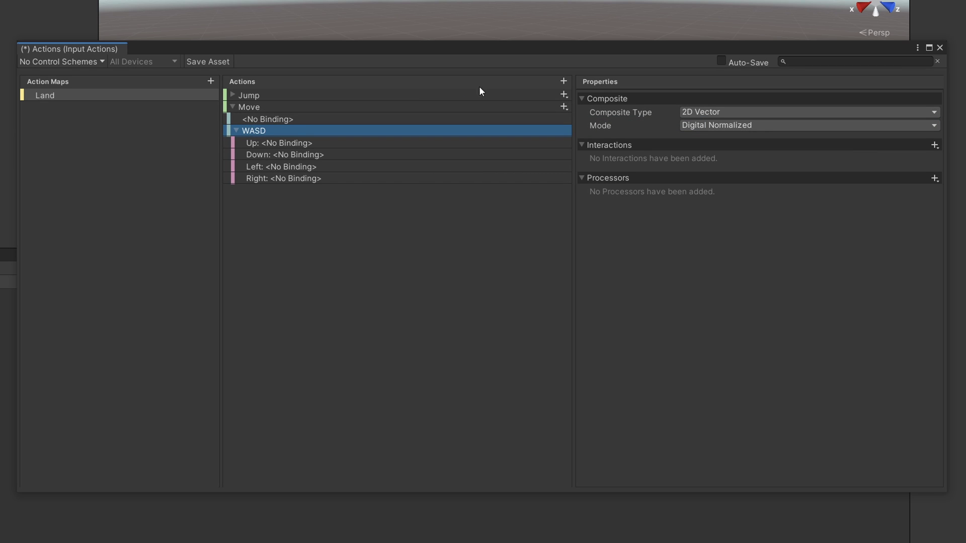
# - Bind the Up part of the WASD composite to W [Keyboard]
pyautogui.click(518, 144)
pyautogui.click(712, 113)
pyautogui.click(694, 128)
pyautogui.press('w')
pyautogui.click(721, 156)
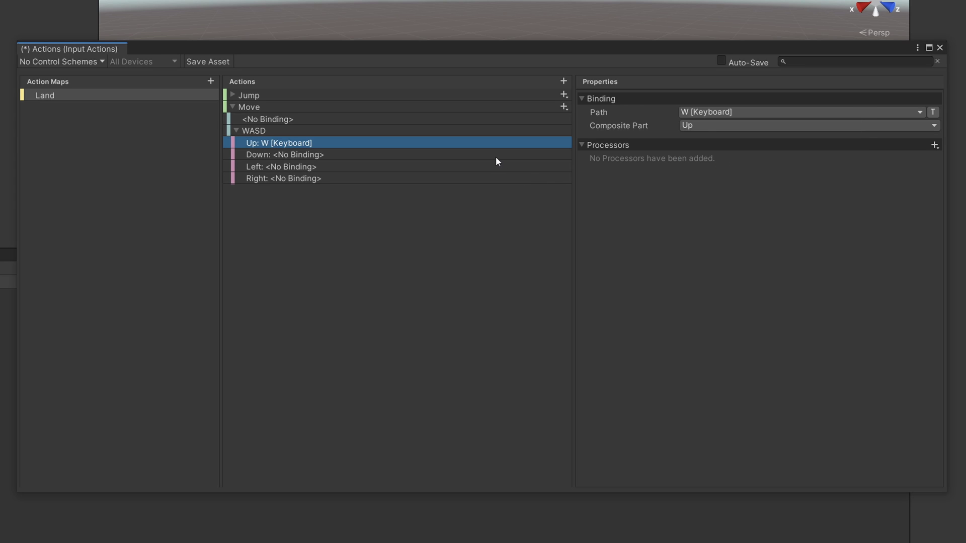
# - Bind the Down part of the WASD composite to S [Keyboard]
pyautogui.click(496, 156)
pyautogui.click(706, 113)
pyautogui.click(697, 127)
pyautogui.press('s')
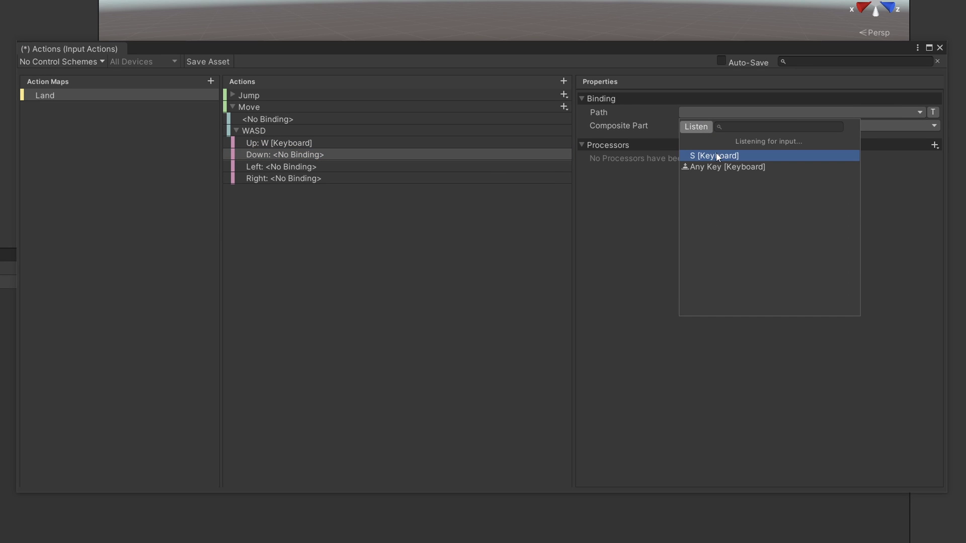
pyautogui.click(712, 154)
# - Bind the Left part of the WASD composite to A [Keyboard] and the Right part to D [Keyboard]
pyautogui.click(454, 170)
pyautogui.click(687, 112)
pyautogui.click(689, 128)
pyautogui.press('a')
pyautogui.click(712, 156)
pyautogui.click(504, 177)
pyautogui.click(697, 112)
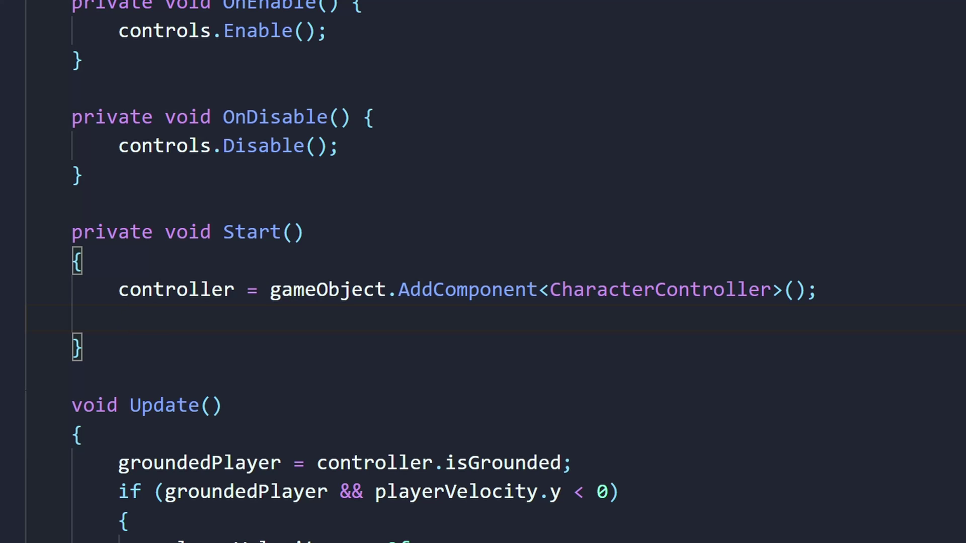
# - In the script's Start method in the code editor, add controls.Land.Jump.performed += _ => Jump(); below the controller assignment
pyautogui.write('controls.Land.Ju')
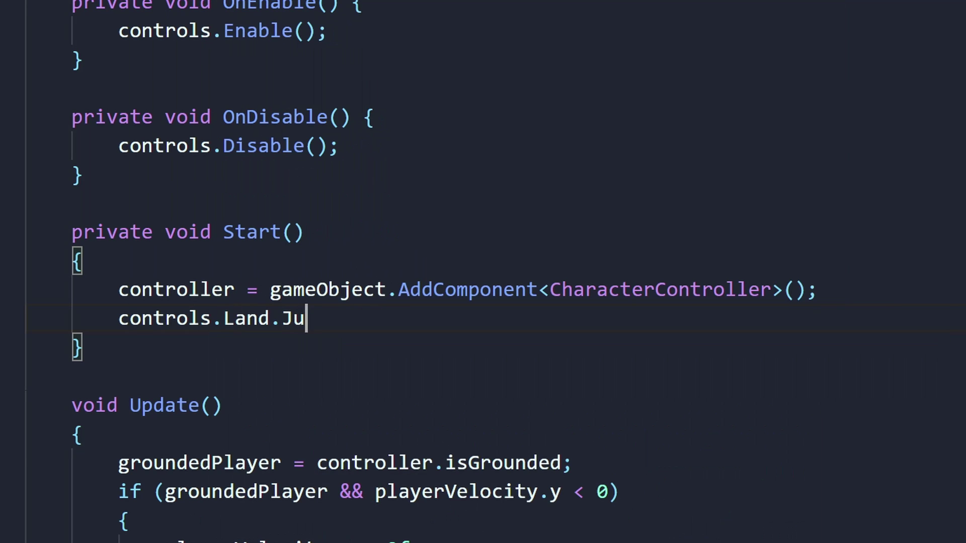
pyautogui.write('mp.performed +')
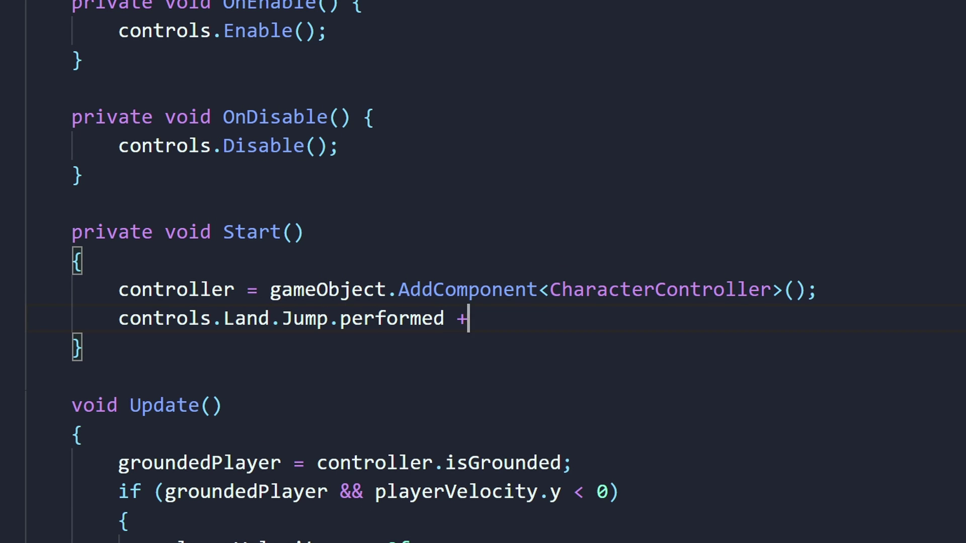
pyautogui.write('= _ => Jump();')
# - Duplicate the Jump subscription line twice and change the copies' events to started and canceled
pyautogui.hotkey('shift', 'alt', 'Down')
pyautogui.hotkey('shift', 'alt', 'Down')
pyautogui.doubleClick(355, 347)
pyautogui.write('started')
pyautogui.doubleClick(393, 376)
pyautogui.write('canceled')
# - Prefix the Jump callback names with Start for started, End for canceled and Perform for performed
pyautogui.click(526, 347)
pyautogui.write('Start')
pyautogui.click(539, 376)
pyautogui.write('End')
pyautogui.click(550, 319)
pyautogui.write('Pre')
pyautogui.press('BackSpace')
pyautogui.press('BackSpace')
pyautogui.write('erform')
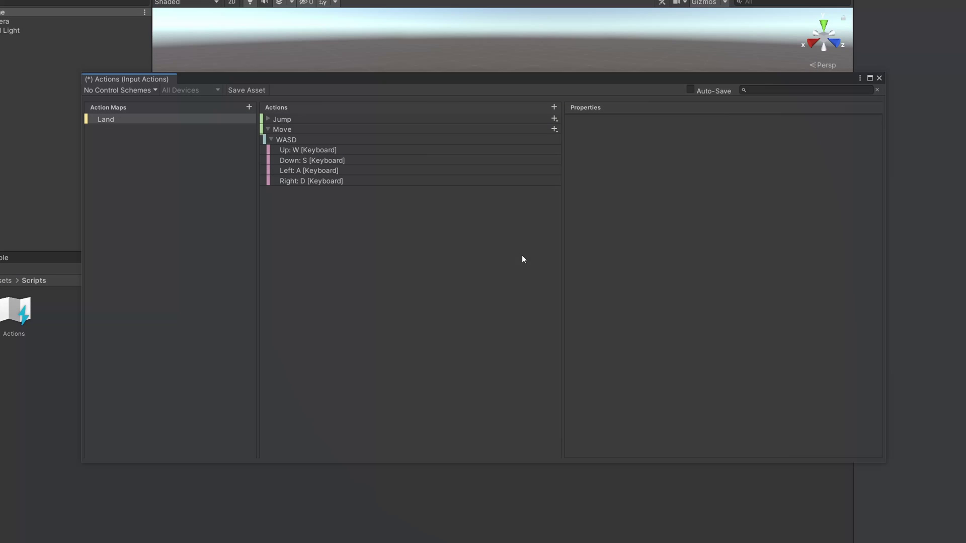
# - In the Unity Input Actions window, add a Press interaction to the Jump action and set its trigger behavior to Release Only
pyautogui.click(363, 120)
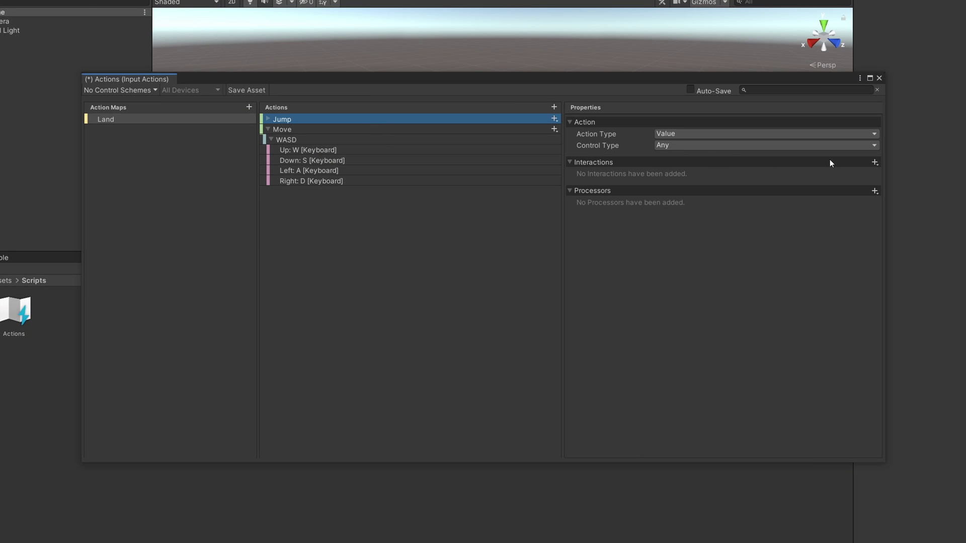
pyautogui.click(875, 162)
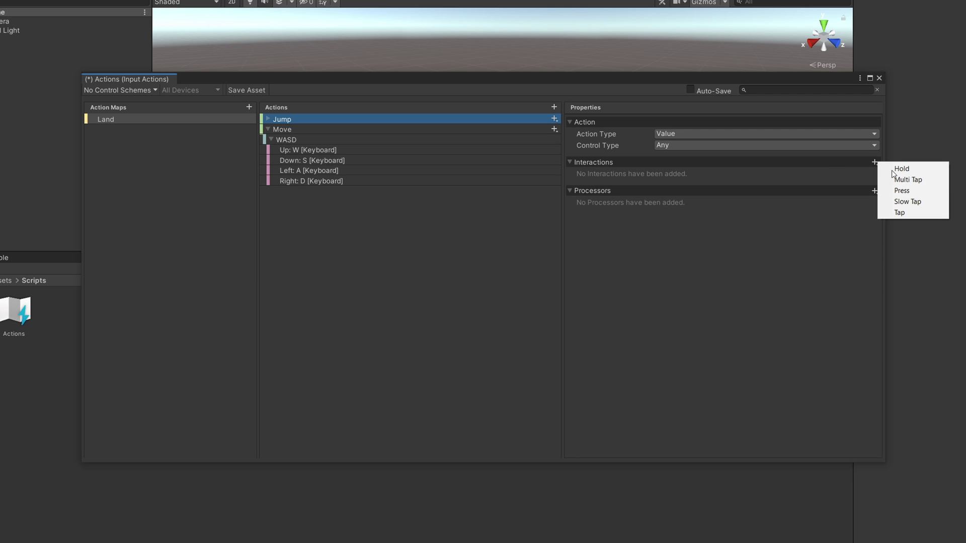
pyautogui.click(905, 192)
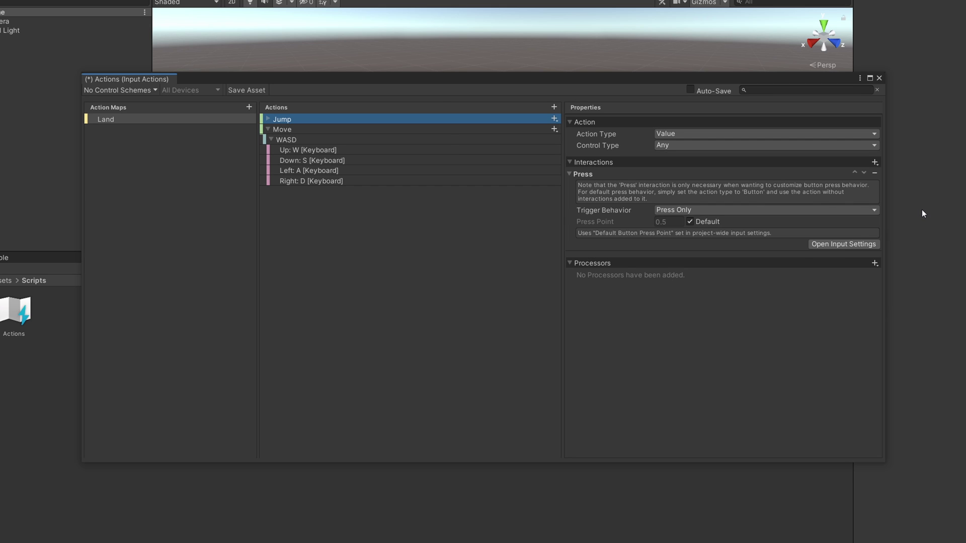
pyautogui.click(875, 211)
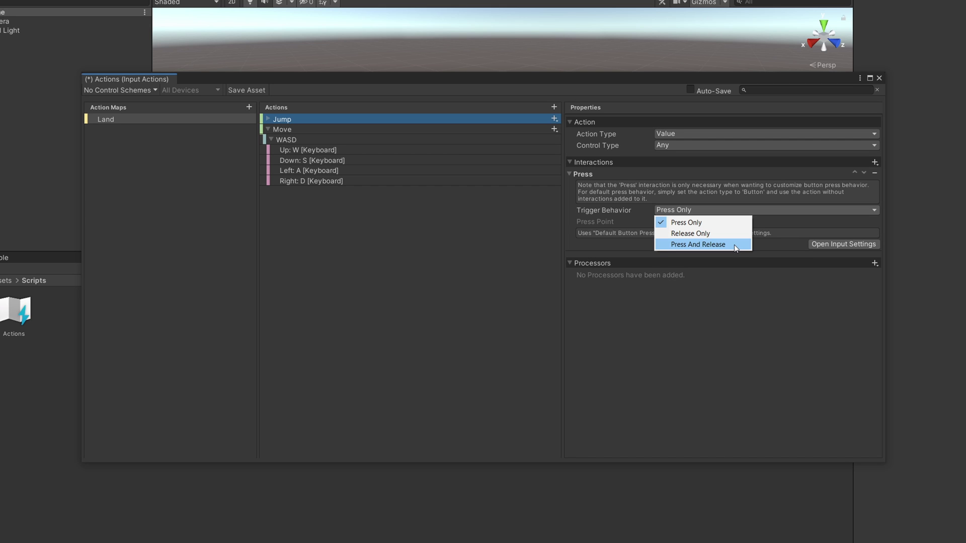
pyautogui.click(722, 234)
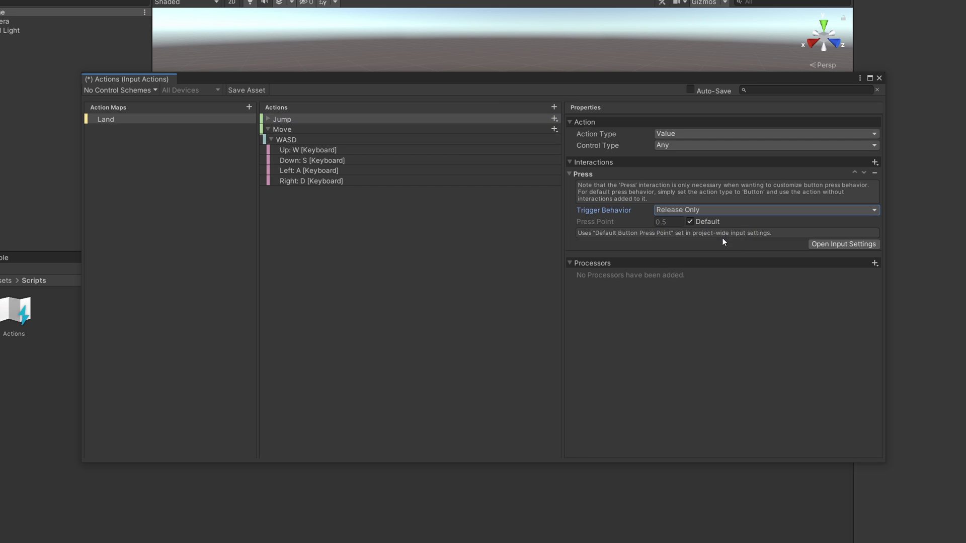
# - Show the interaction and processor types available for the Jump action
pyautogui.click(874, 163)
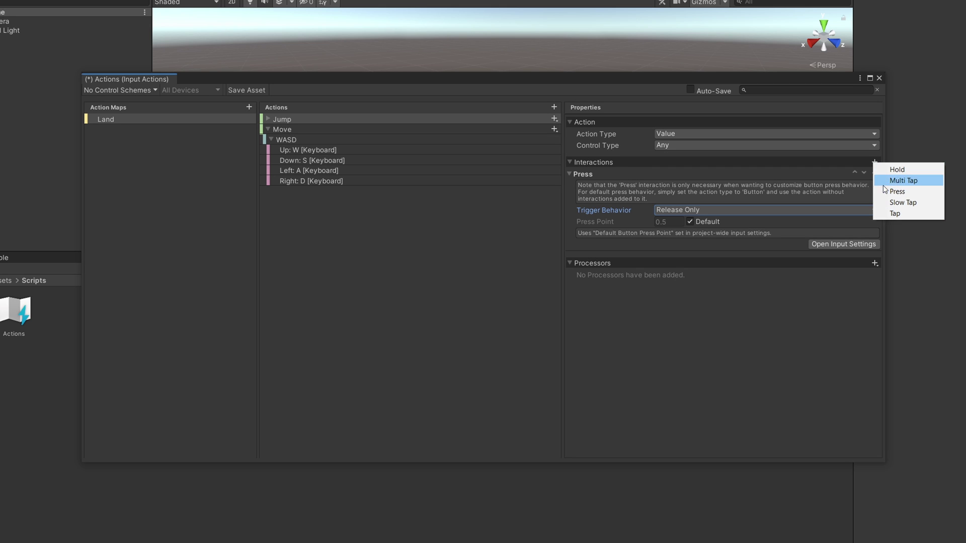
pyautogui.click(850, 163)
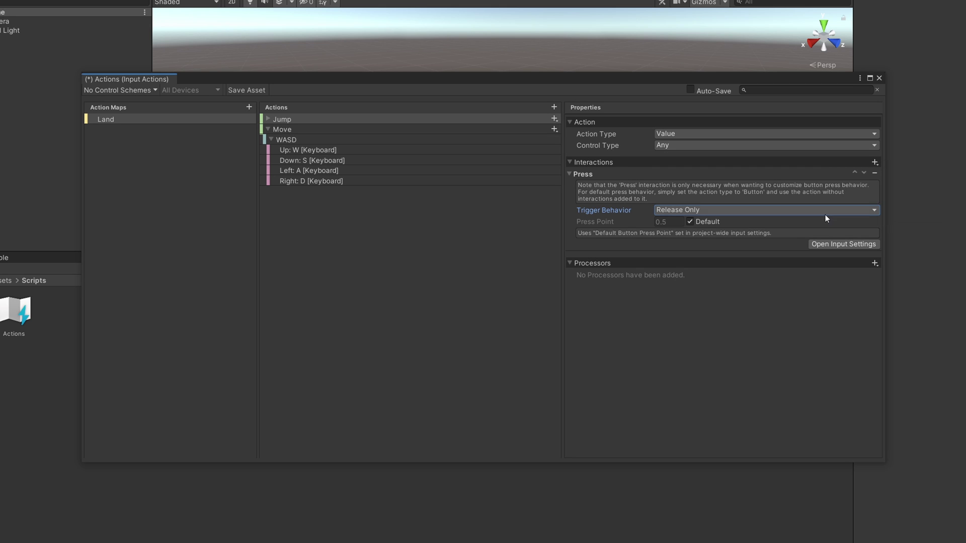
pyautogui.click(875, 263)
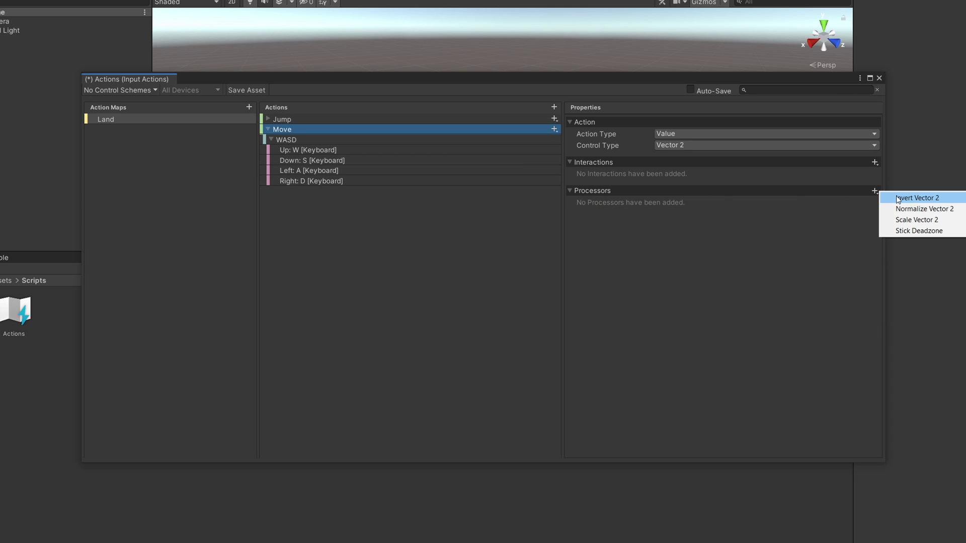
# - Add Invert Vector 2, Normalize Vector 2, Scale Vector 2 and Stick Deadzone processors to the Move action
pyautogui.click(898, 199)
pyautogui.click(875, 191)
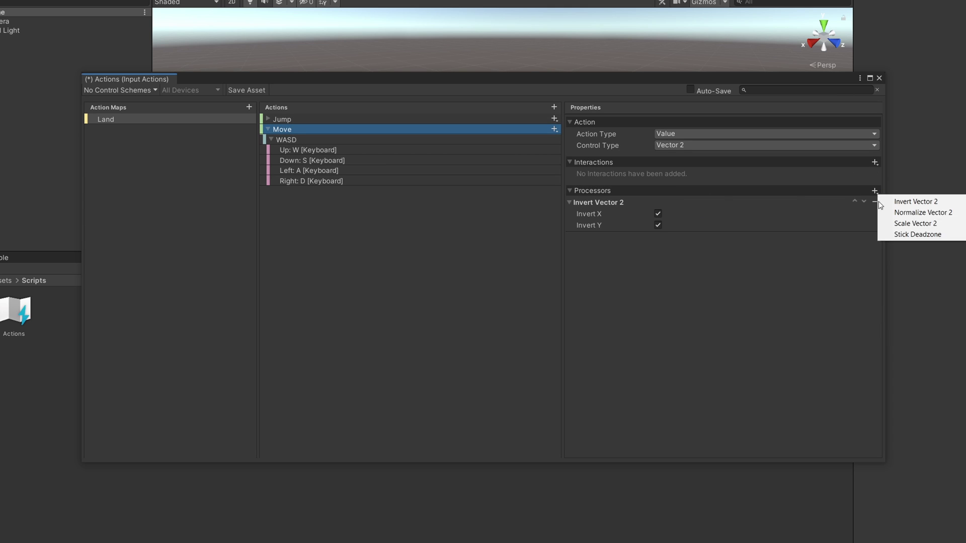
pyautogui.click(885, 214)
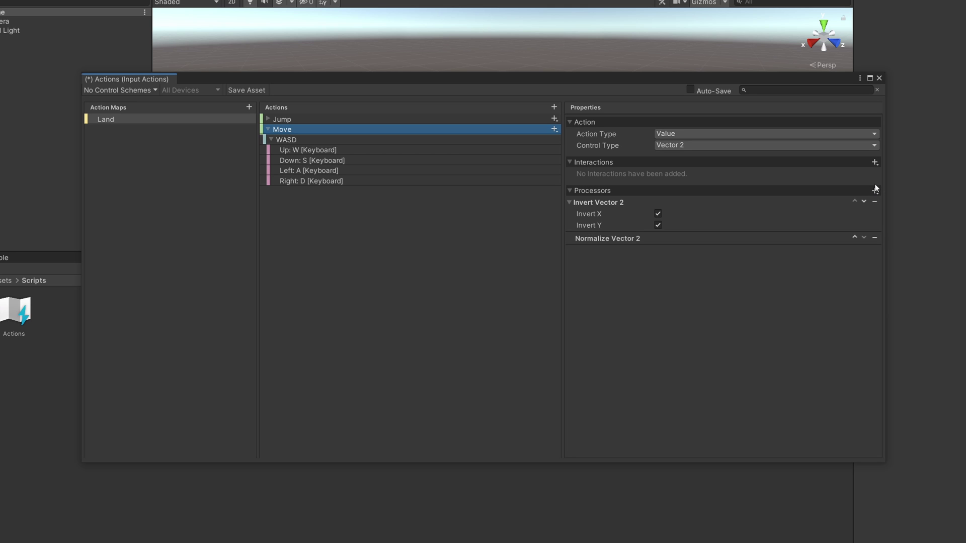
pyautogui.click(875, 192)
pyautogui.click(900, 214)
pyautogui.click(875, 191)
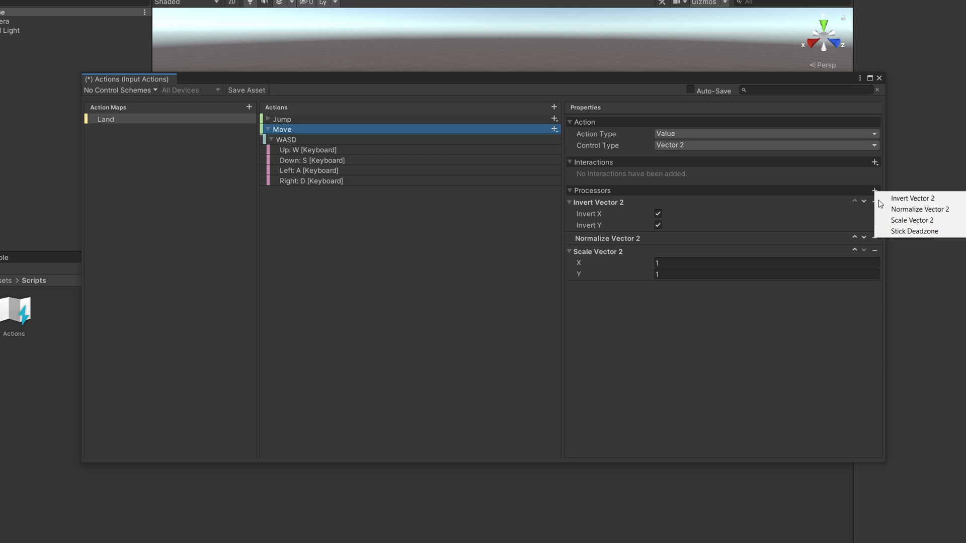
pyautogui.click(887, 229)
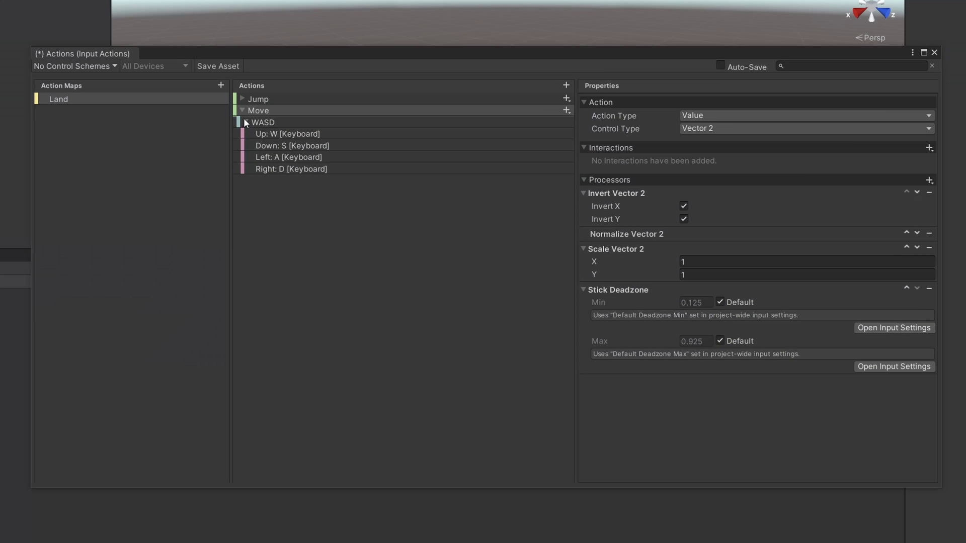
# - Collapse the Move action and add a new action named Sprint to the Land map
pyautogui.click(243, 111)
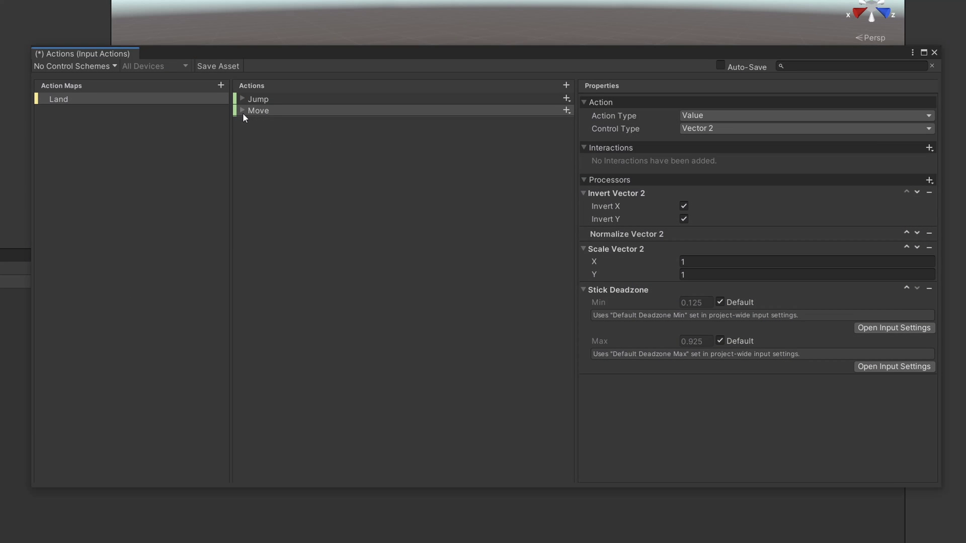
pyautogui.click(566, 86)
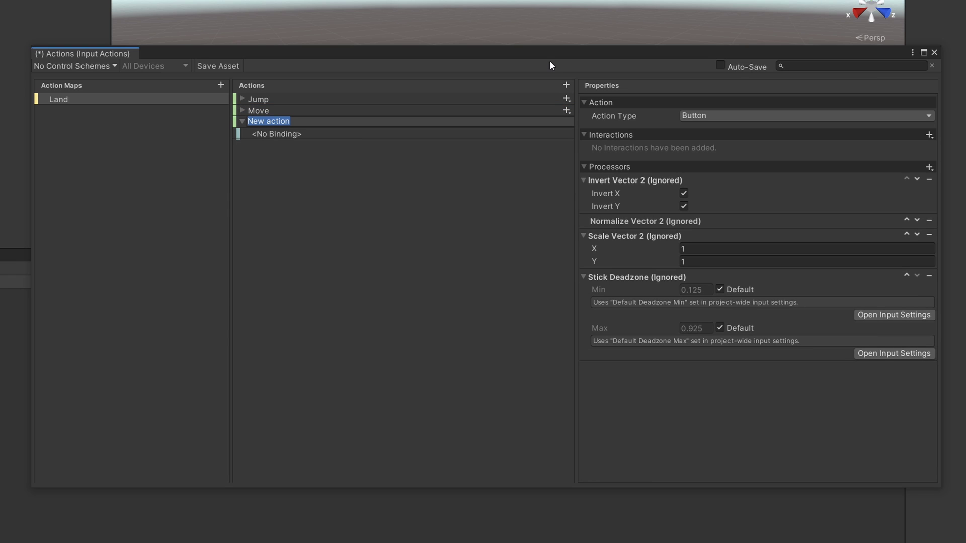
pyautogui.write('Sprint')
pyautogui.press('Return')
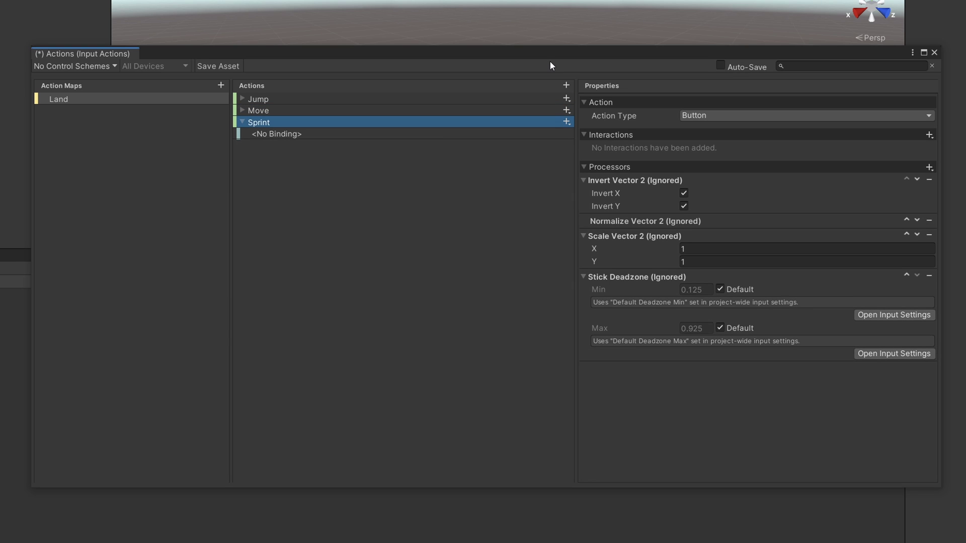
# - Add a Button With One Modifier composite to the Sprint action and name it Spring
pyautogui.click(566, 122)
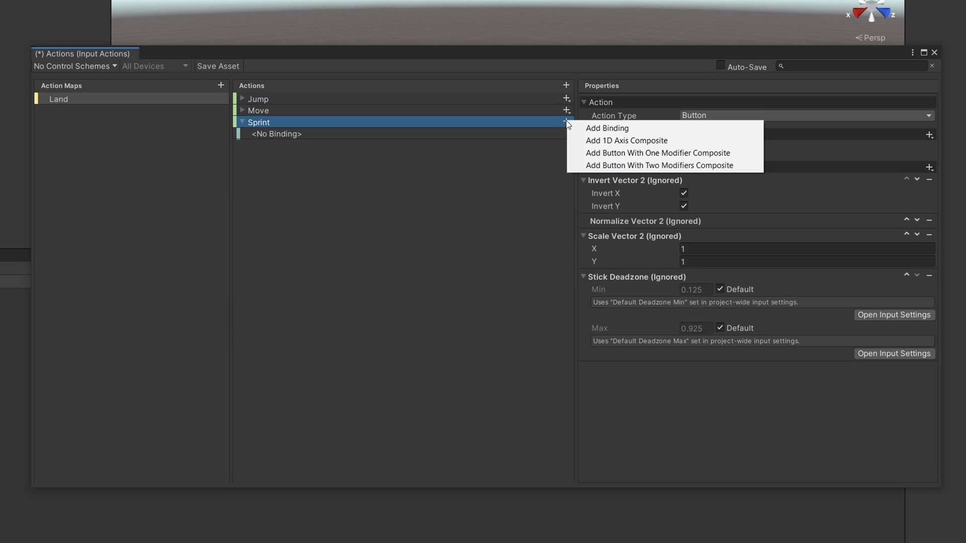
pyautogui.click(595, 154)
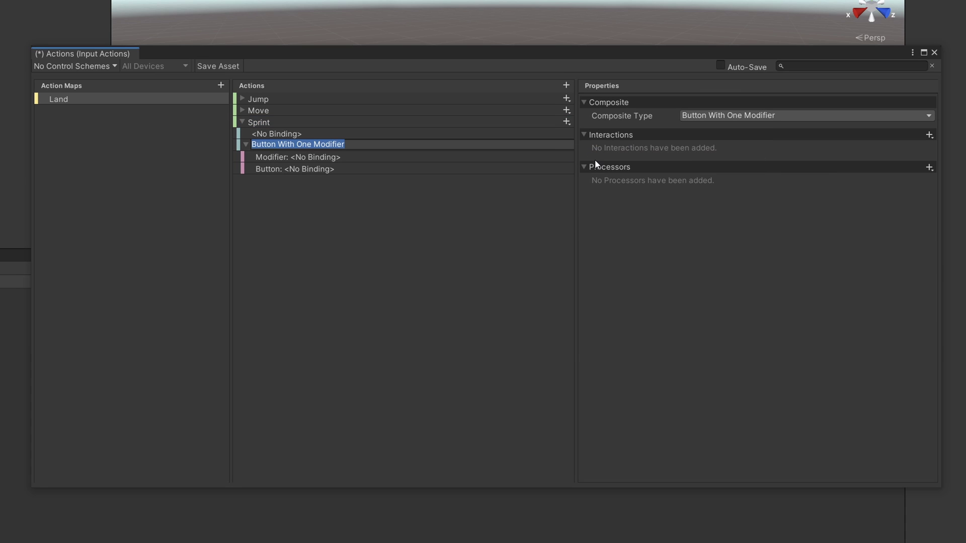
pyautogui.write('Spring')
pyautogui.press('Return')
# - Bind the Modifier part of the Spring composite to Shift [Keyboard]
pyautogui.press('Down')
pyautogui.click(696, 116)
pyautogui.click(695, 130)
pyautogui.press('shift')
pyautogui.click(705, 156)
# - Bind the Button part of the Spring composite to W [Keyboard]
pyautogui.click(499, 171)
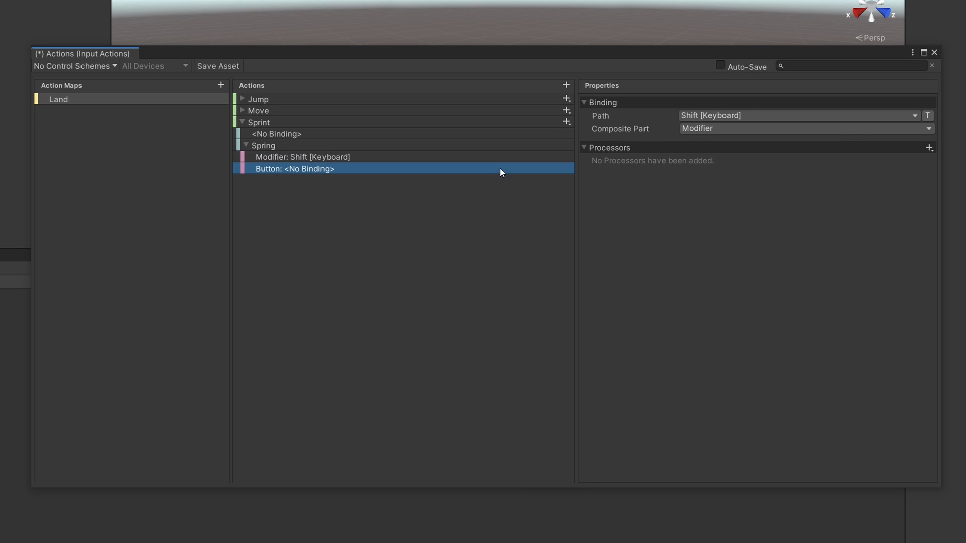
pyautogui.click(697, 115)
pyautogui.click(696, 129)
pyautogui.press('w')
pyautogui.click(720, 156)
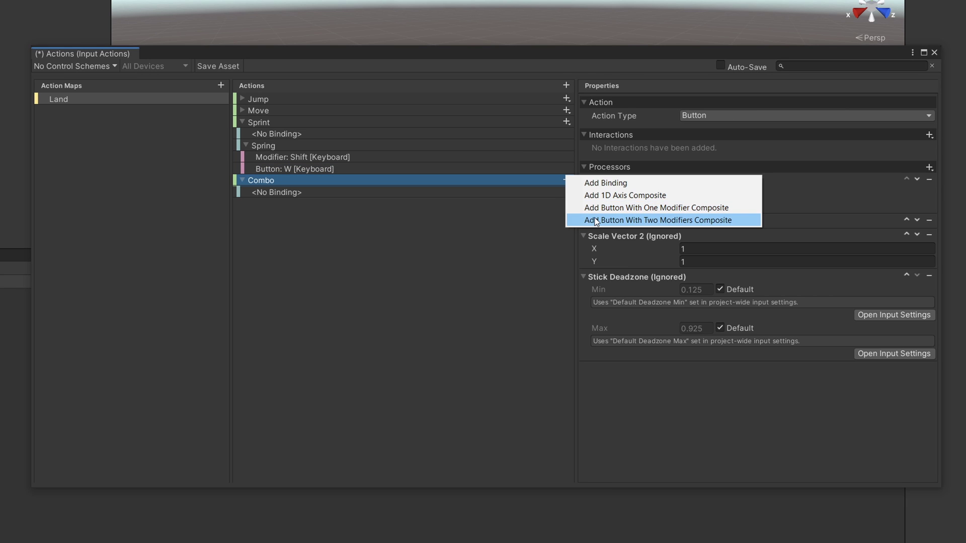
# - Add a Button With Two Modifiers composite to the Combo action
pyautogui.click(596, 220)
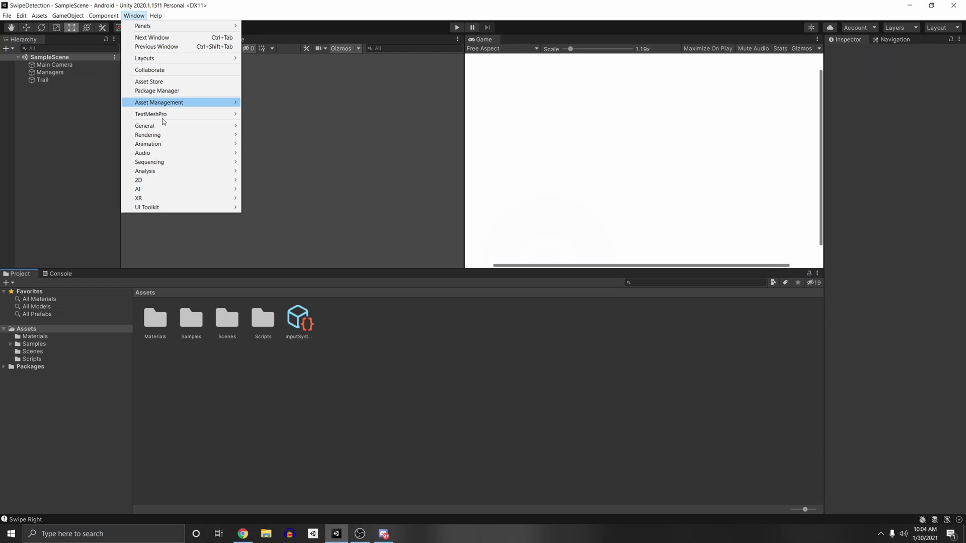
# - Open the Input Debugger in the SwipeDetection project and view the Keyboard device's controls and events
pyautogui.moveTo(166, 170)
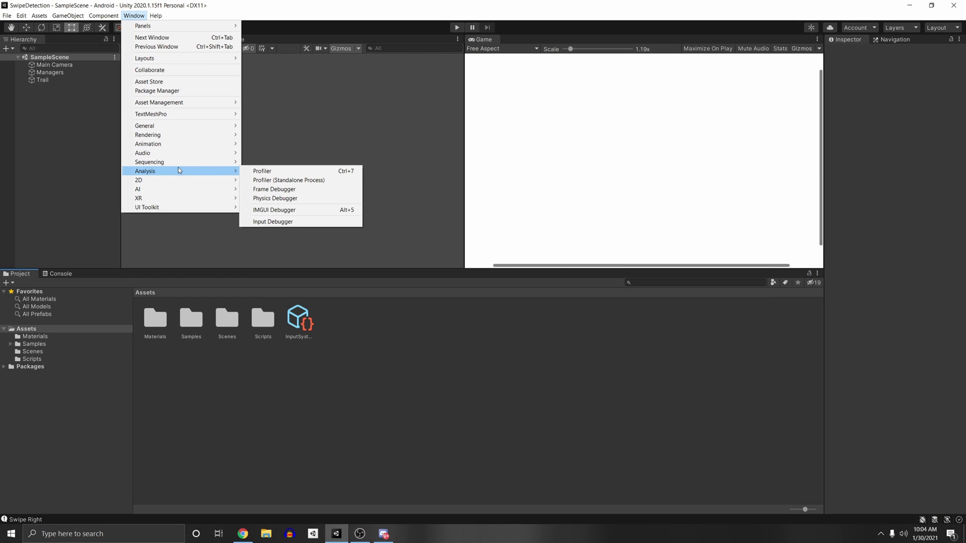
pyautogui.click(295, 221)
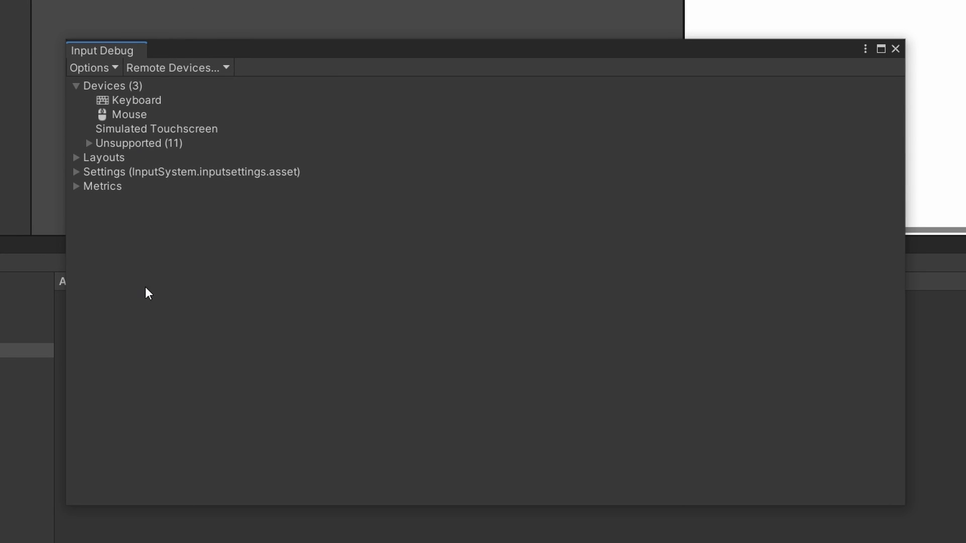
pyautogui.click(119, 87)
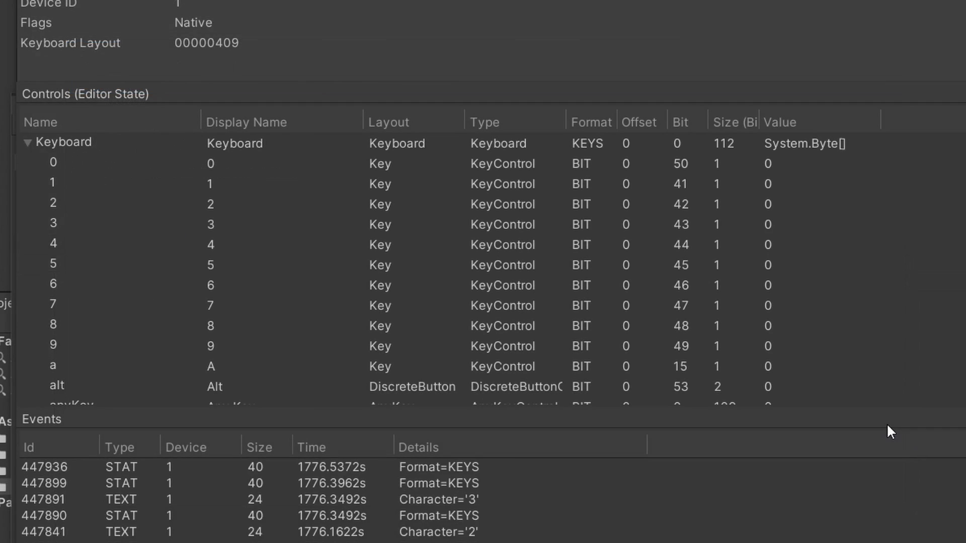
# - Test the keyboard with the digits 1 to 4 and 1 to 9, examining the logged events in the Keyboard device view
pyautogui.press('1')
pyautogui.press('2')
pyautogui.press('3')
pyautogui.press('4')
pyautogui.click(252, 532)
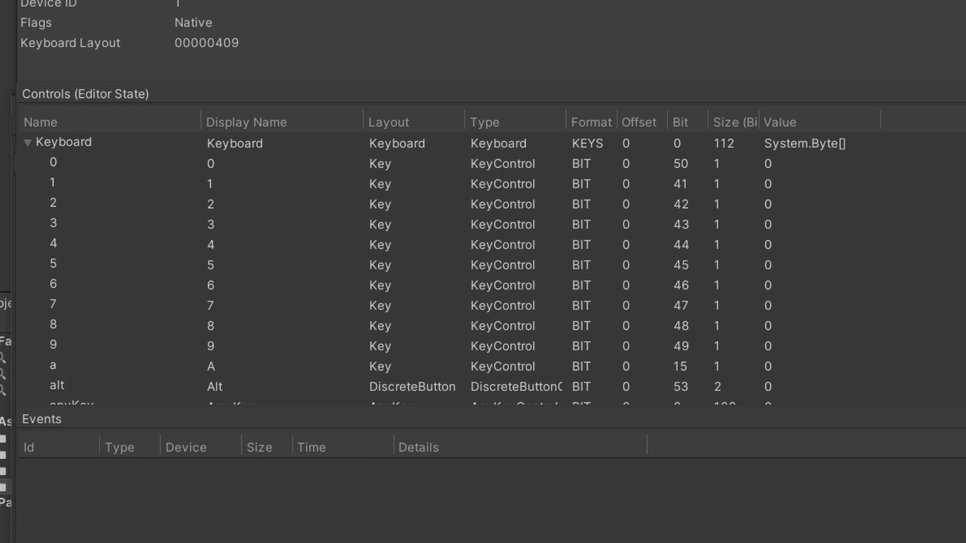
pyautogui.press('1')
pyautogui.press('2')
pyautogui.press('3')
pyautogui.press('4')
pyautogui.press('5')
pyautogui.press('6')
pyautogui.press('7')
pyautogui.press('8')
pyautogui.press('9')
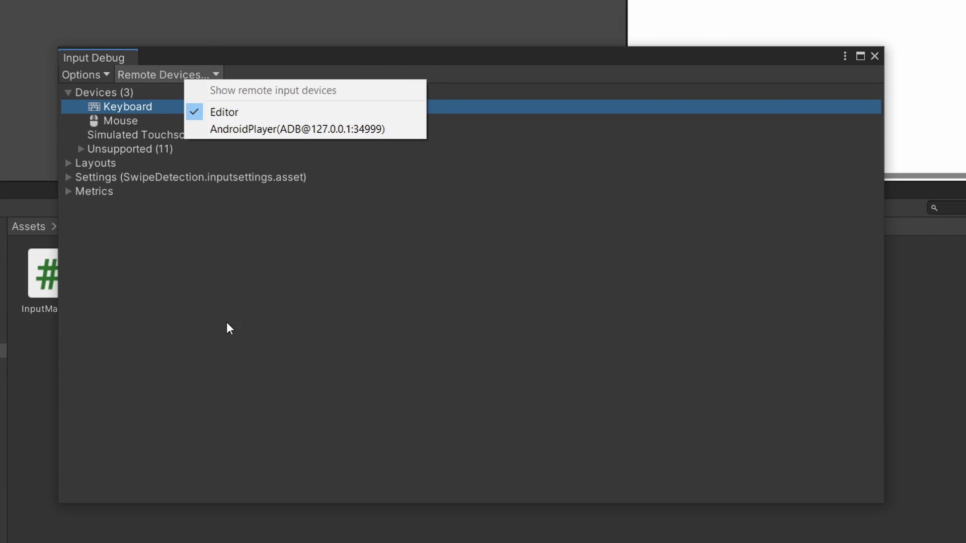
# - Close the list of remote input devices without choosing another device
pyautogui.click(227, 324)
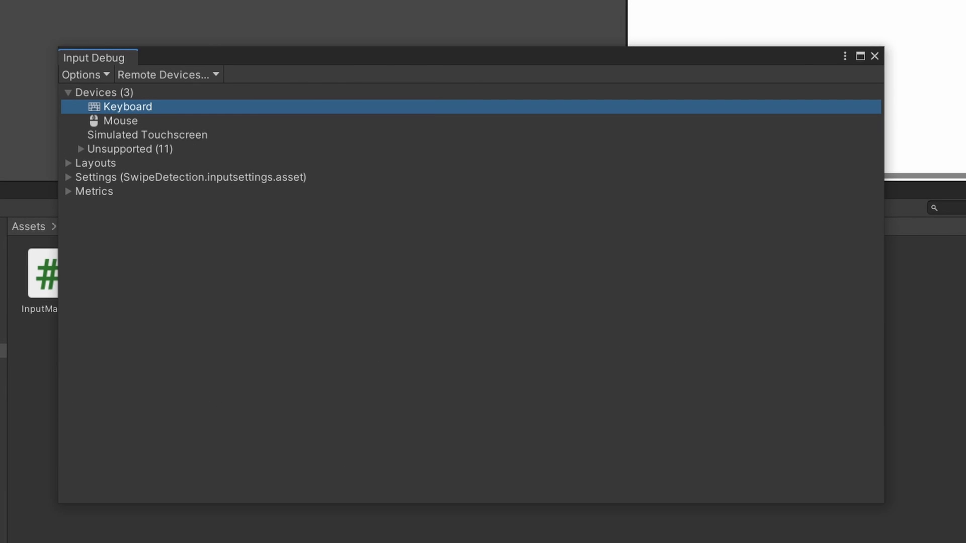